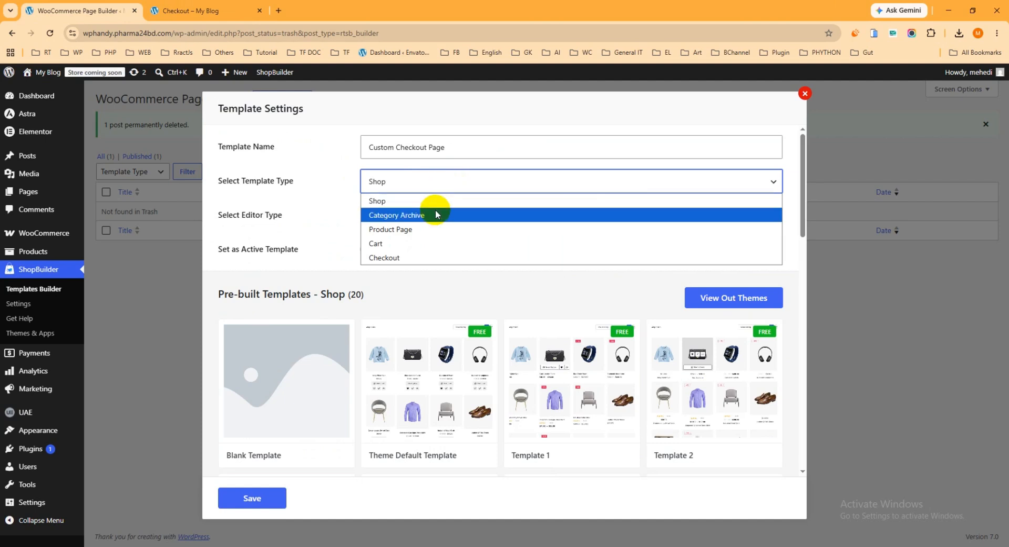
# Set up the page as an active Checkout-type template from the free Checkout Template 1 and open it in Elementor
pyautogui.click(418, 258)
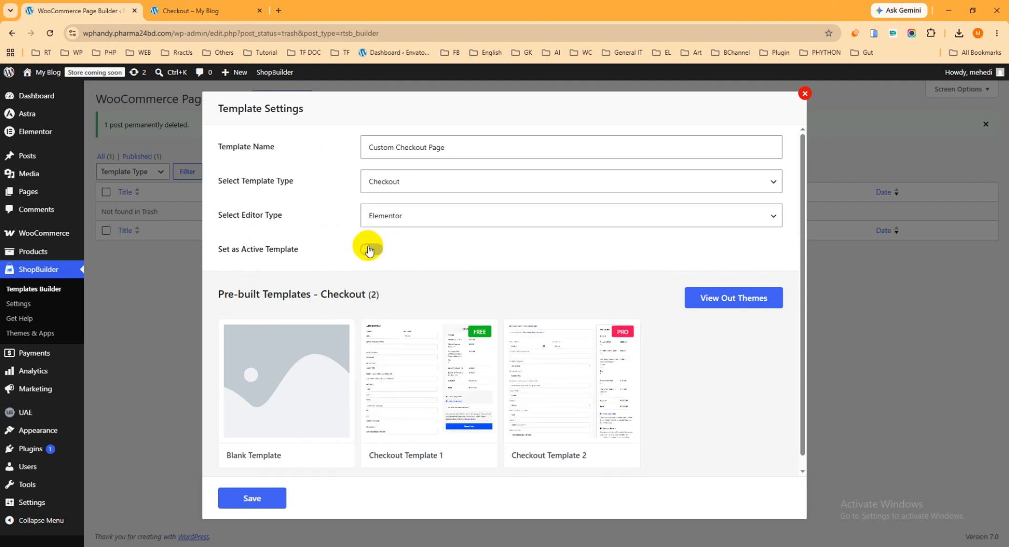
pyautogui.click(367, 250)
pyautogui.moveTo(480, 456)
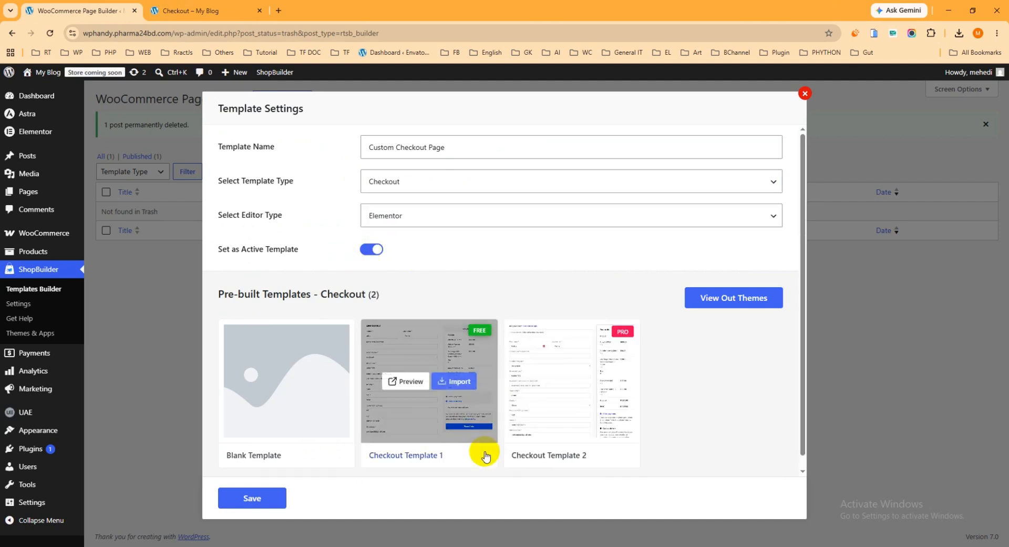
pyautogui.click(461, 387)
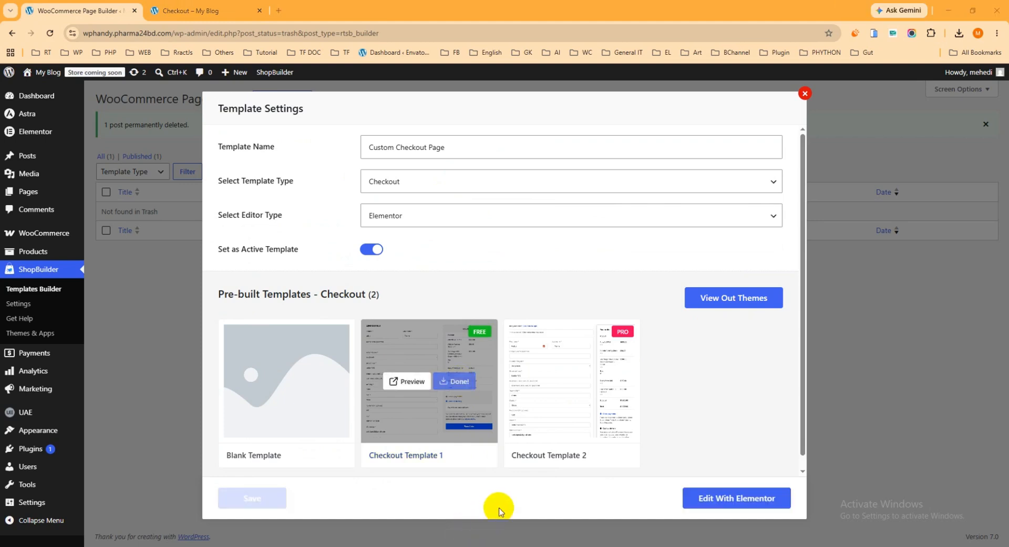
pyautogui.click(729, 502)
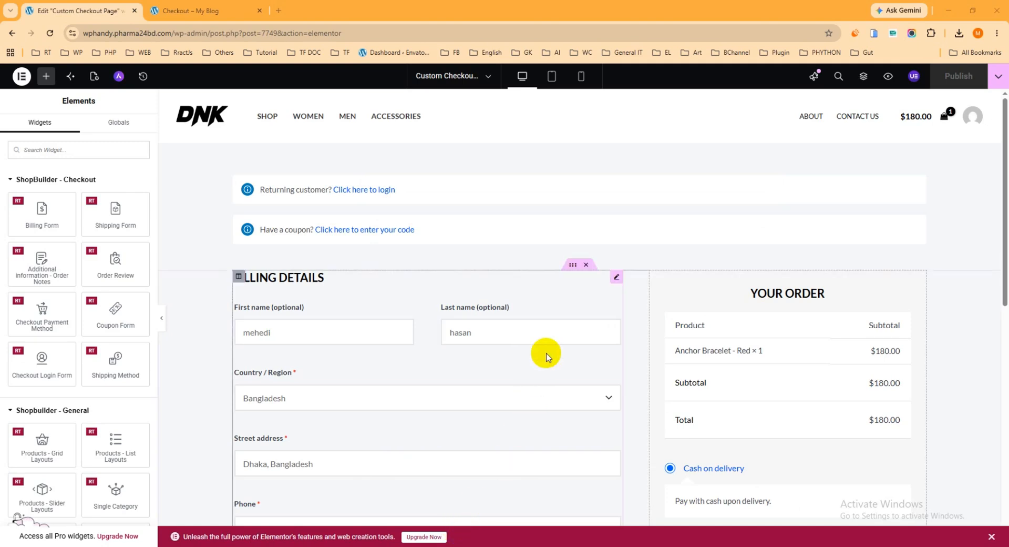
# Move the Order Notes widget out of the billing column into a full-width row beneath the billing form and order summary
pyautogui.scroll(-1, 557, 316)
pyautogui.click(617, 225)
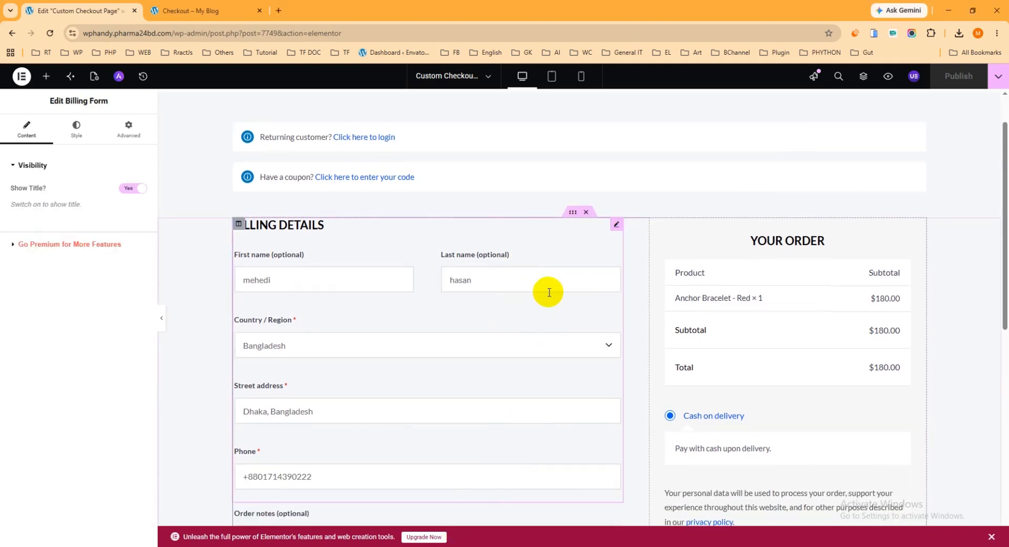
pyautogui.scroll(-5, 563, 284)
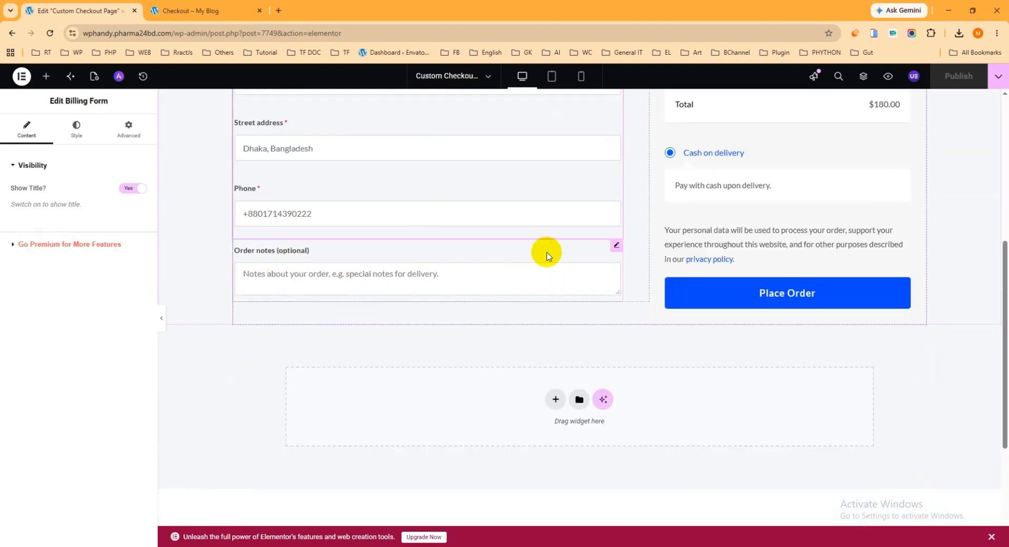
pyautogui.click(616, 245)
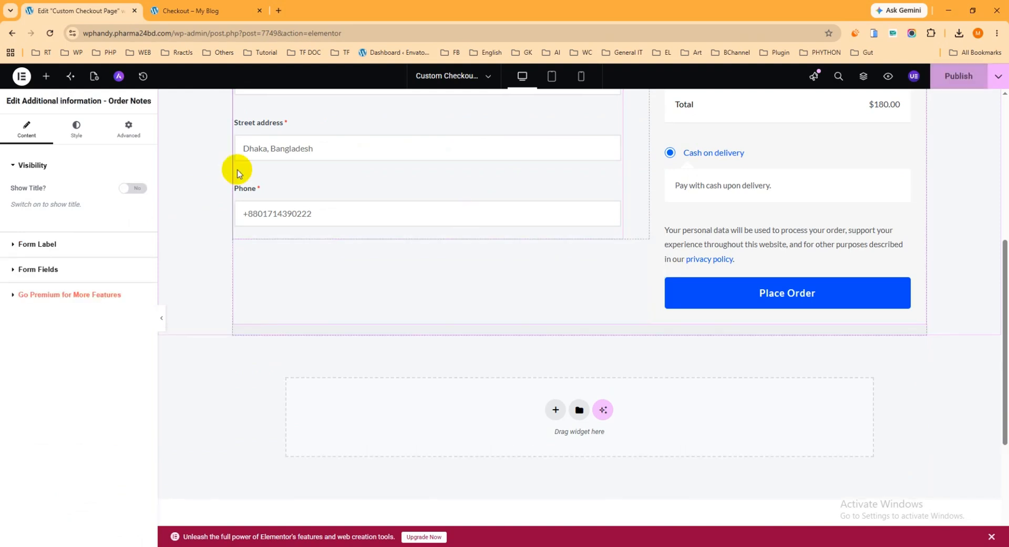
# Open the Order Notes widget's advanced settings and look through its layout and responsive options
pyautogui.click(126, 133)
pyautogui.click(37, 164)
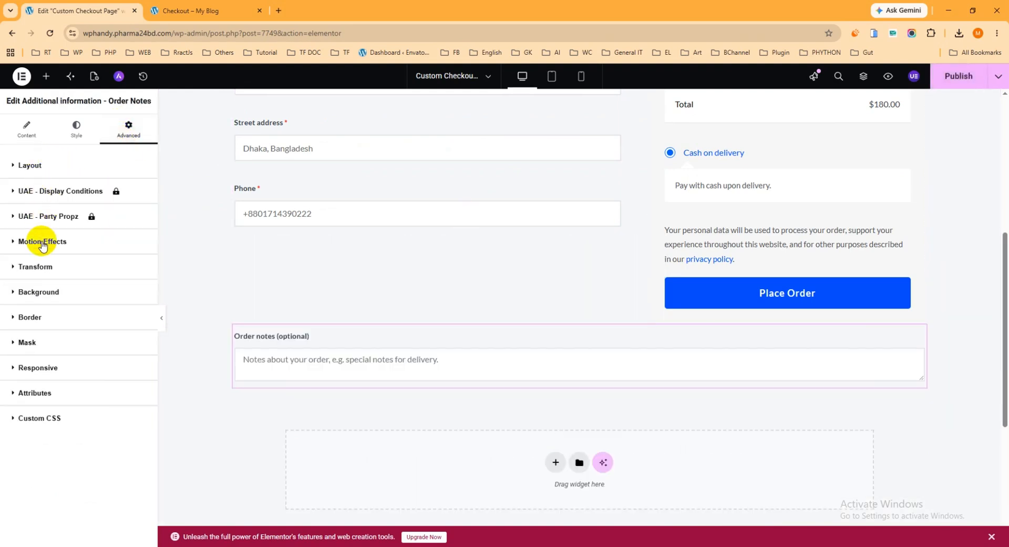
pyautogui.click(67, 367)
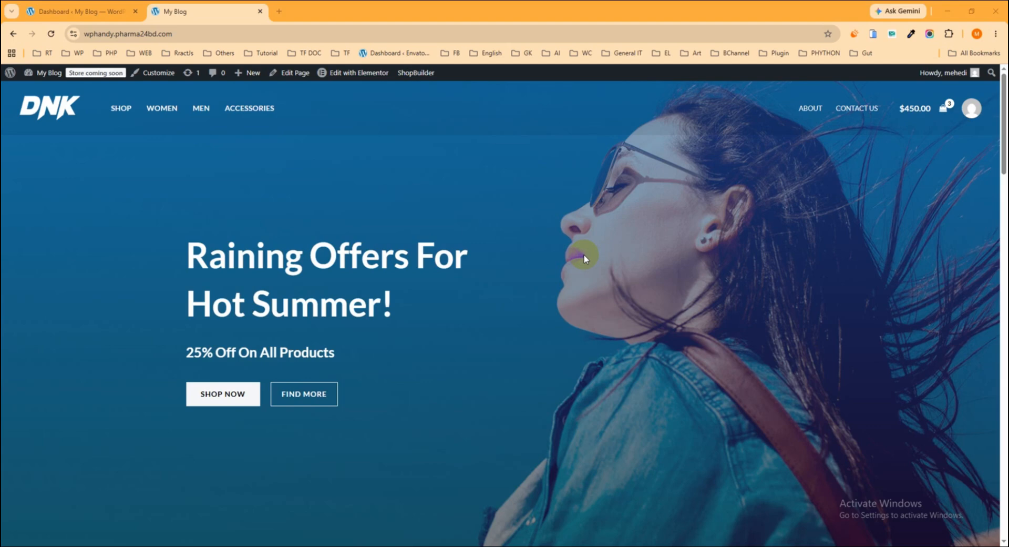
# Open the Dark Brown Jeans product from the home page's Featured Products and add it to the cart
pyautogui.scroll(-10, 585, 258)
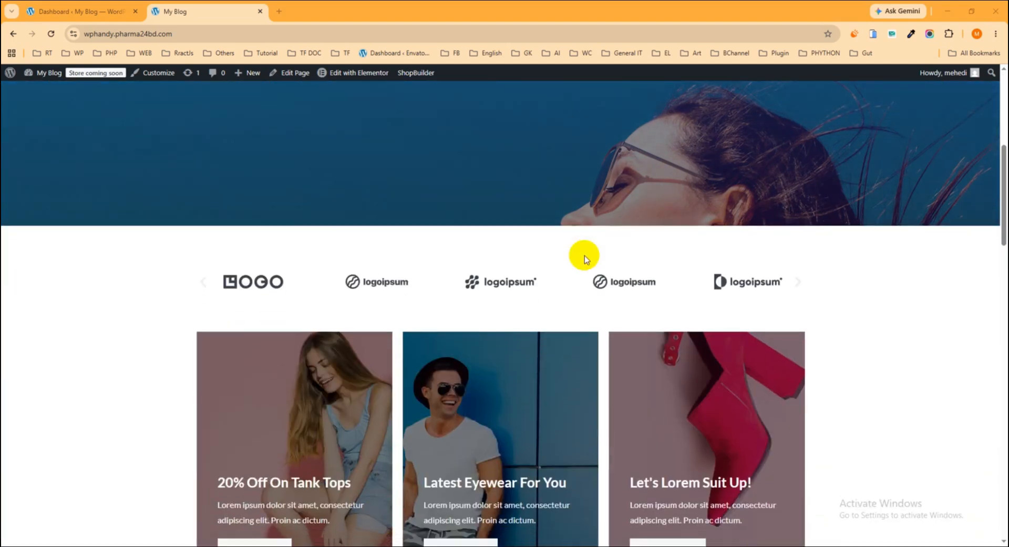
pyautogui.scroll(-3, 589, 261)
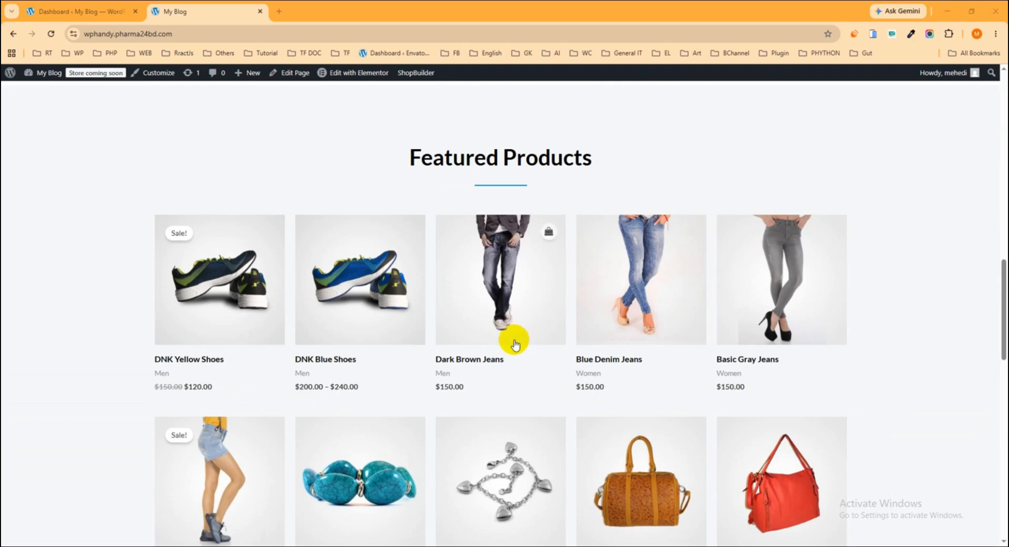
pyautogui.click(490, 313)
pyautogui.click(633, 342)
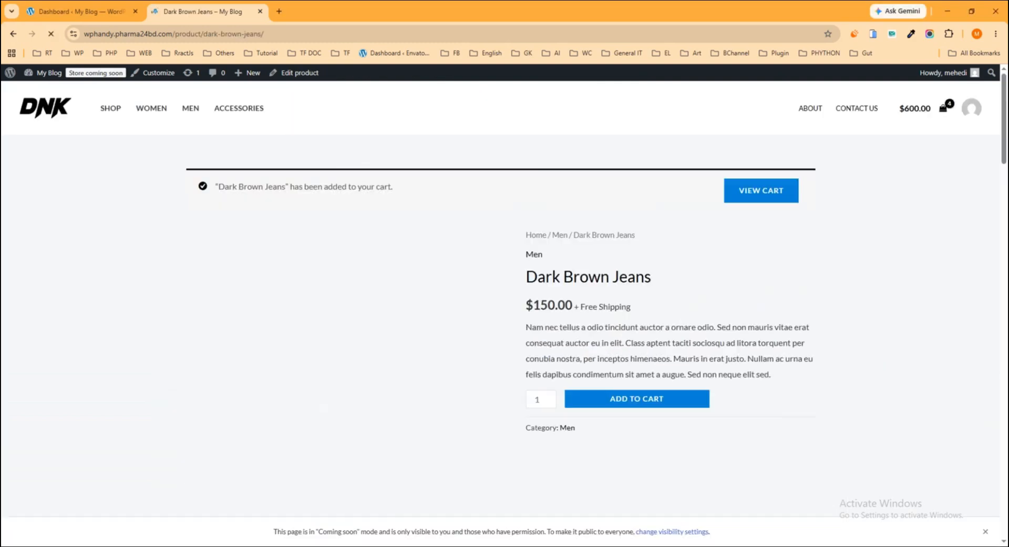
# Proceed from the cart to checkout and review the default page's billing fields and order summary
pyautogui.click(773, 205)
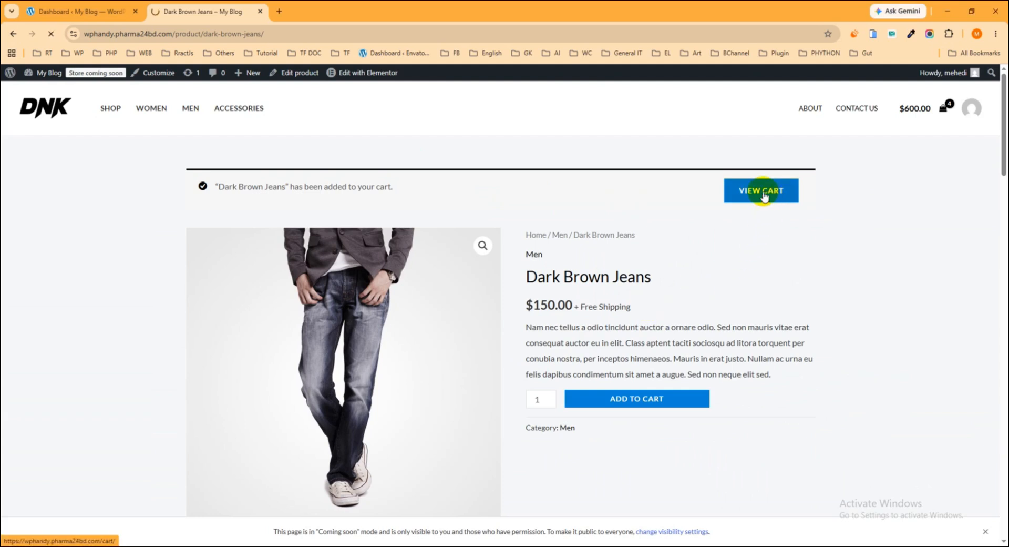
pyautogui.scroll(-2, 696, 387)
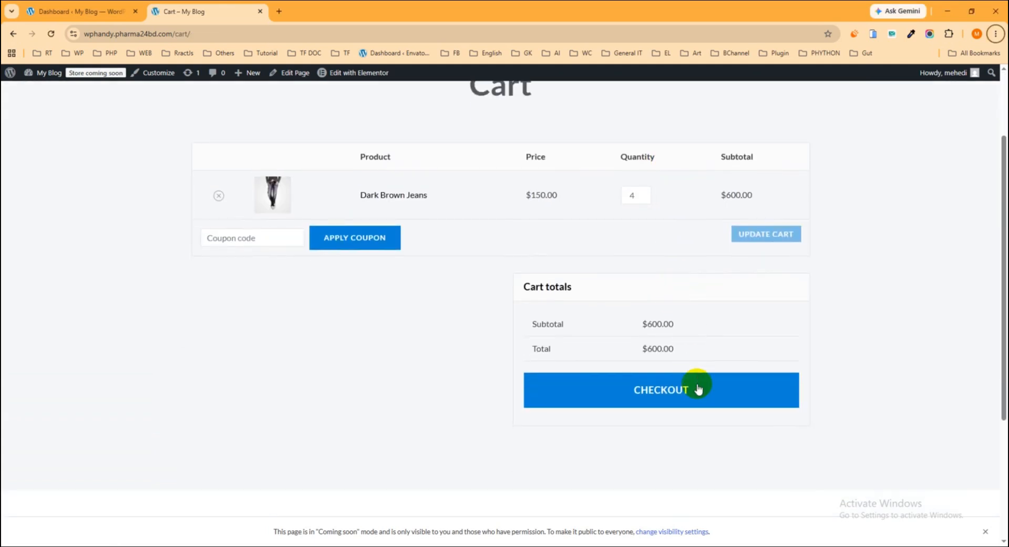
pyautogui.click(674, 390)
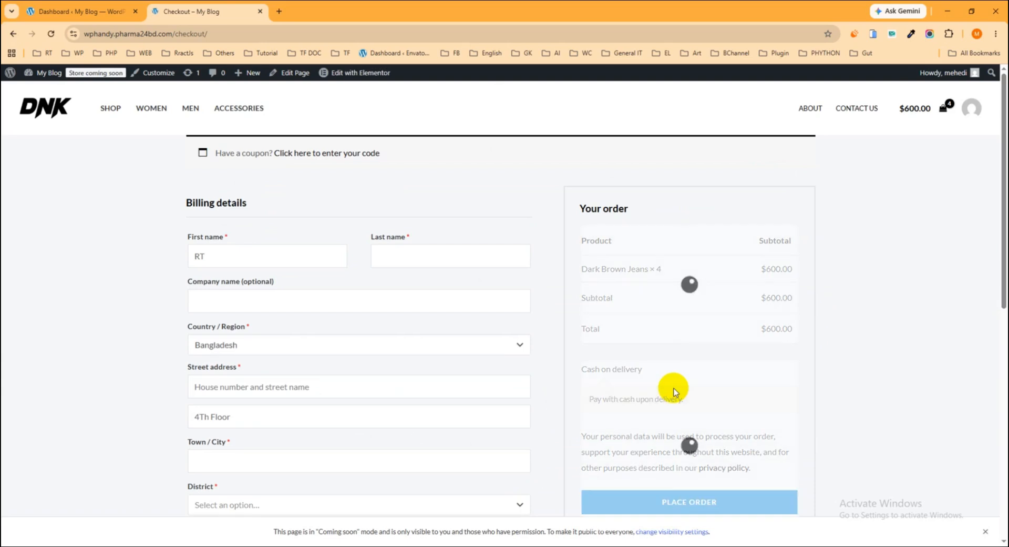
pyautogui.scroll(-2, 542, 250)
pyautogui.scroll(2, 542, 256)
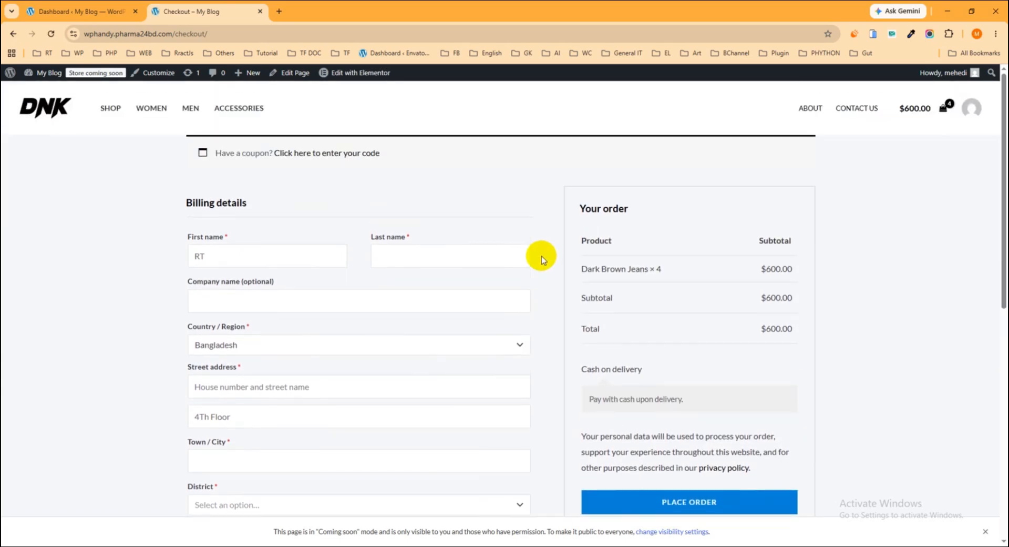
pyautogui.scroll(-6, 542, 260)
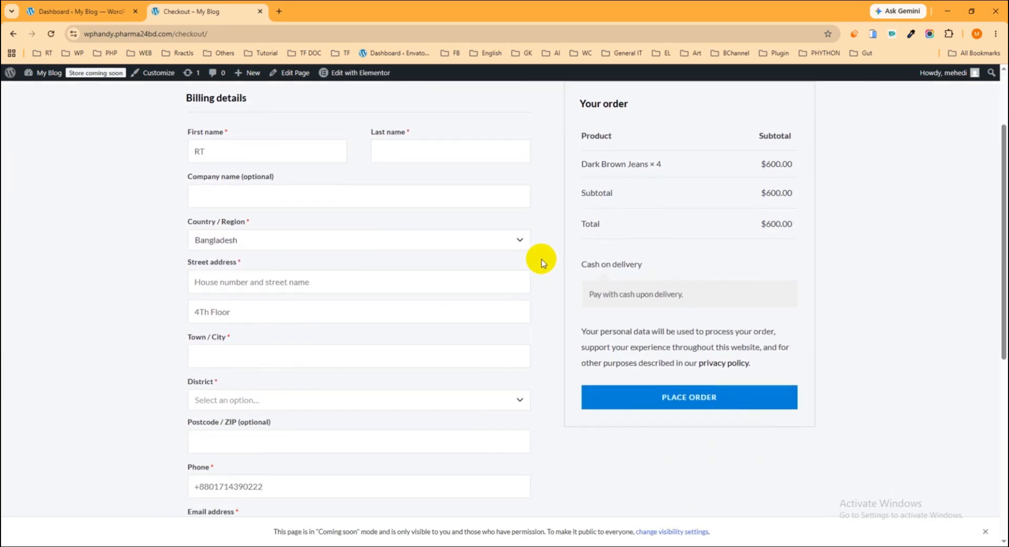
pyautogui.scroll(4, 543, 265)
pyautogui.scroll(2, 543, 266)
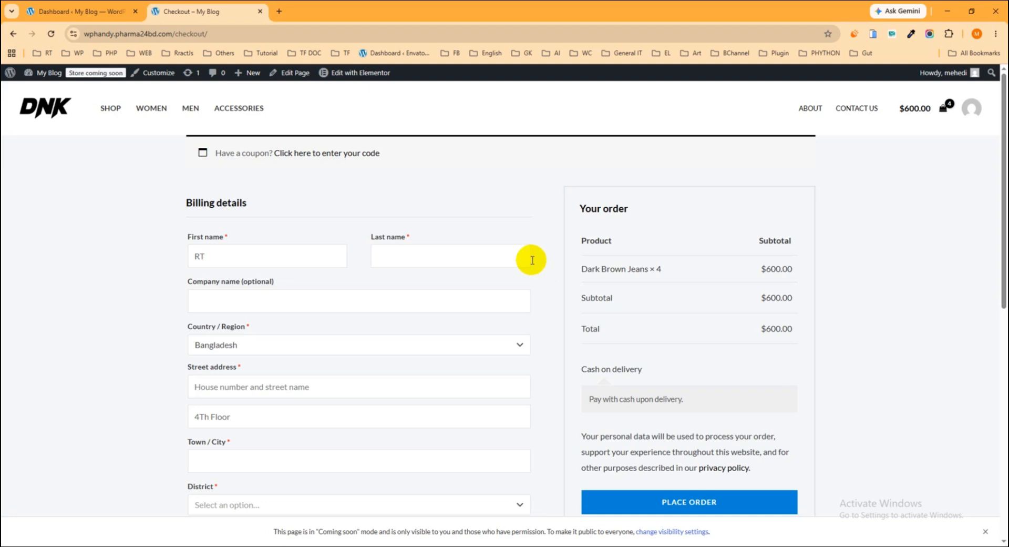
# Switch to the WordPress dashboard and load the Add Plugins page through a command search for "add plugin"
pyautogui.click(84, 12)
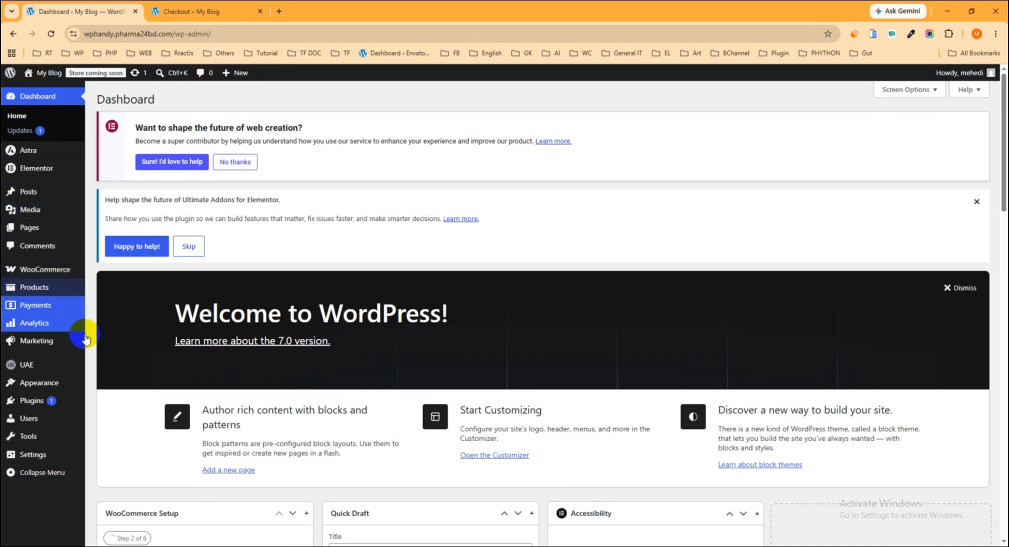
pyautogui.click(80, 403)
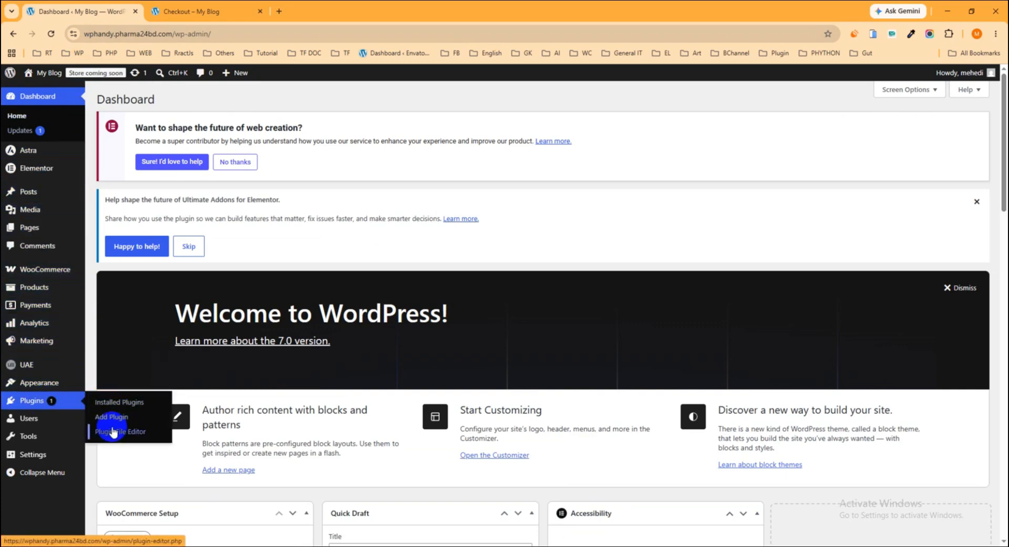
pyautogui.click(142, 423)
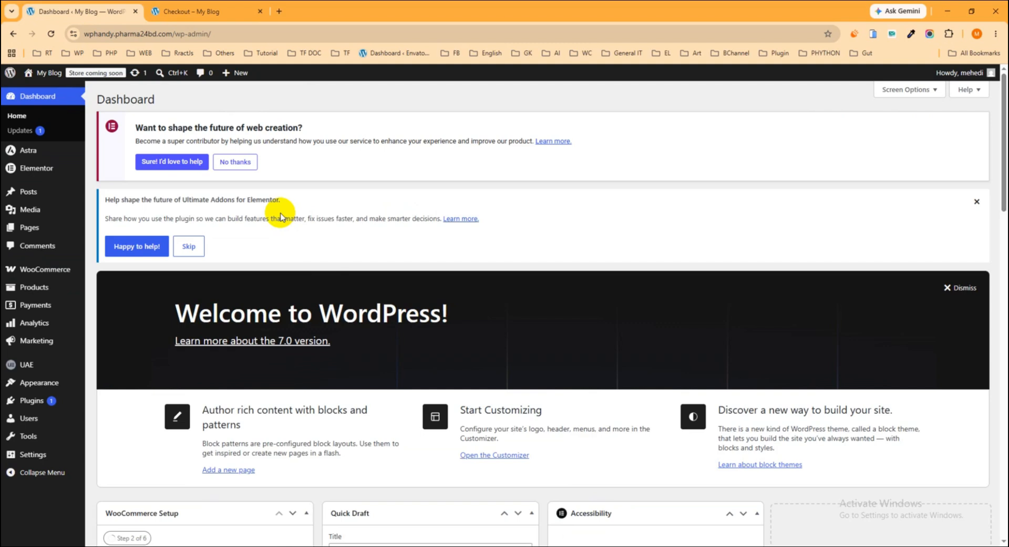
pyautogui.click(179, 77)
pyautogui.click(178, 75)
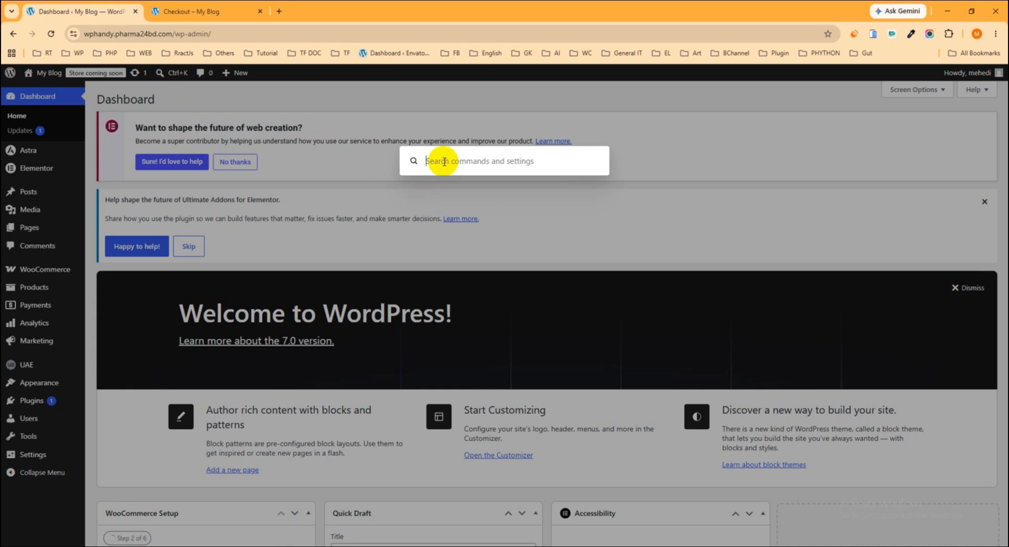
pyautogui.write('add plugin')
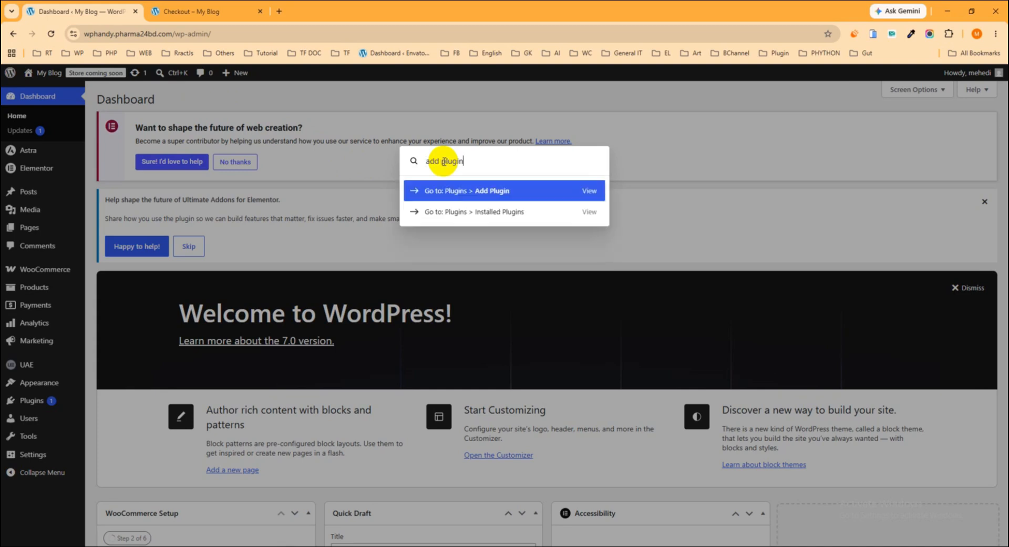
pyautogui.click(514, 193)
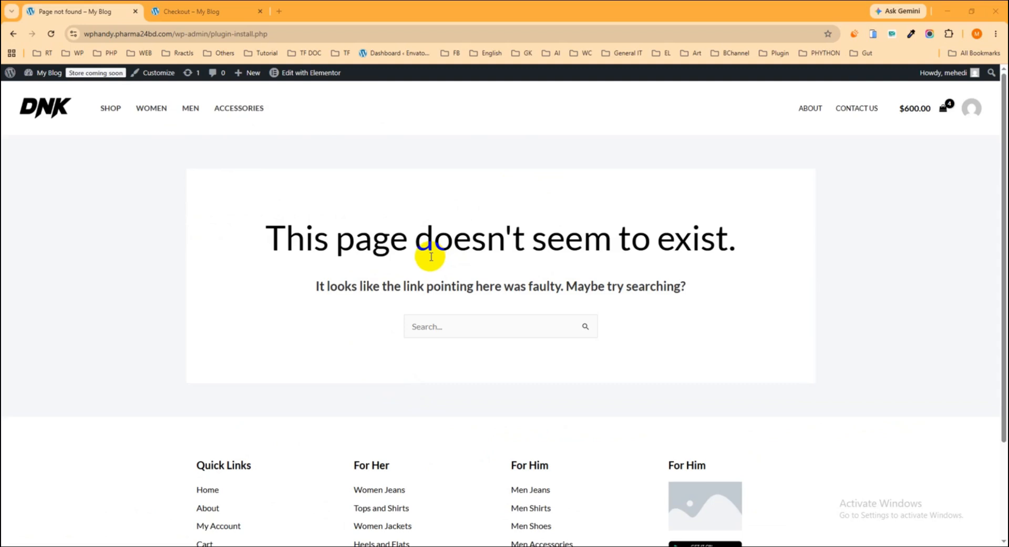
pyautogui.click(50, 34)
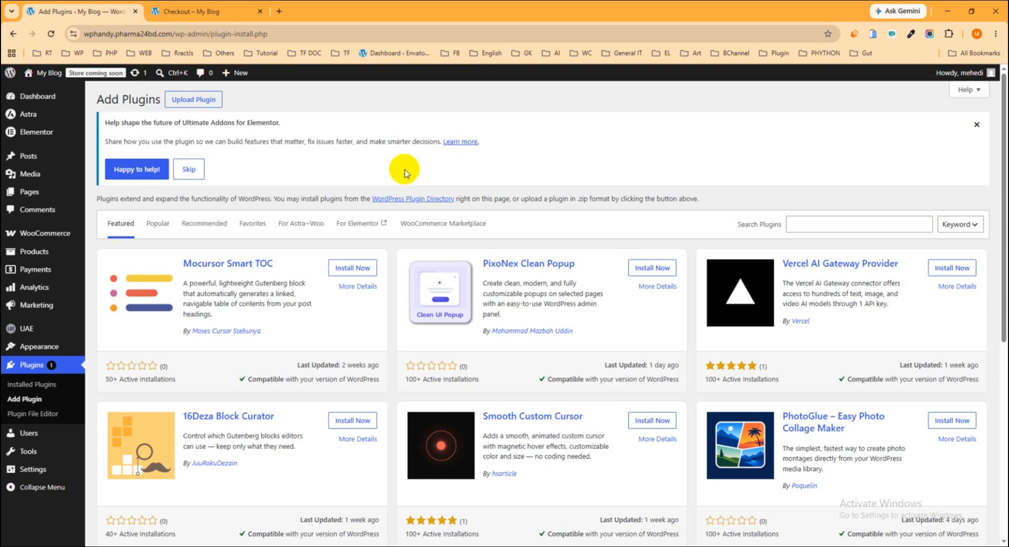
# Search the plugin directory for "shopbuilder", then install and activate ShopBuilder – WooCommerce Builder For Elementor
pyautogui.click(807, 223)
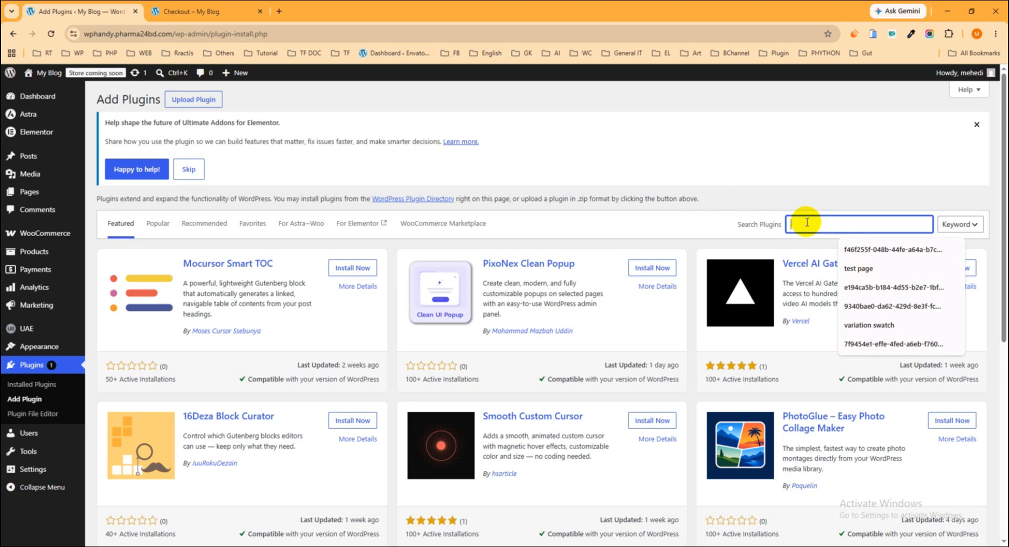
pyautogui.write('shopbuilder')
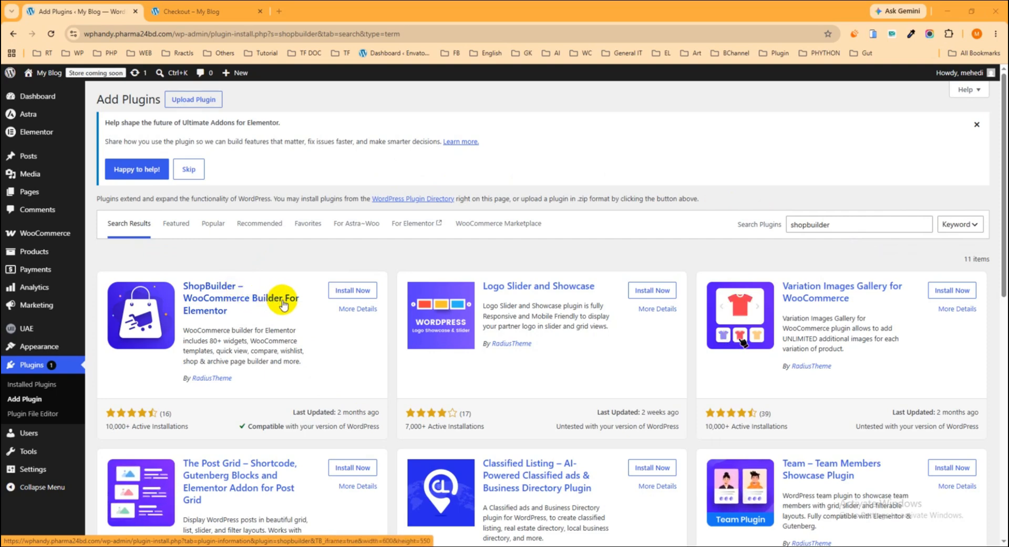
pyautogui.click(362, 291)
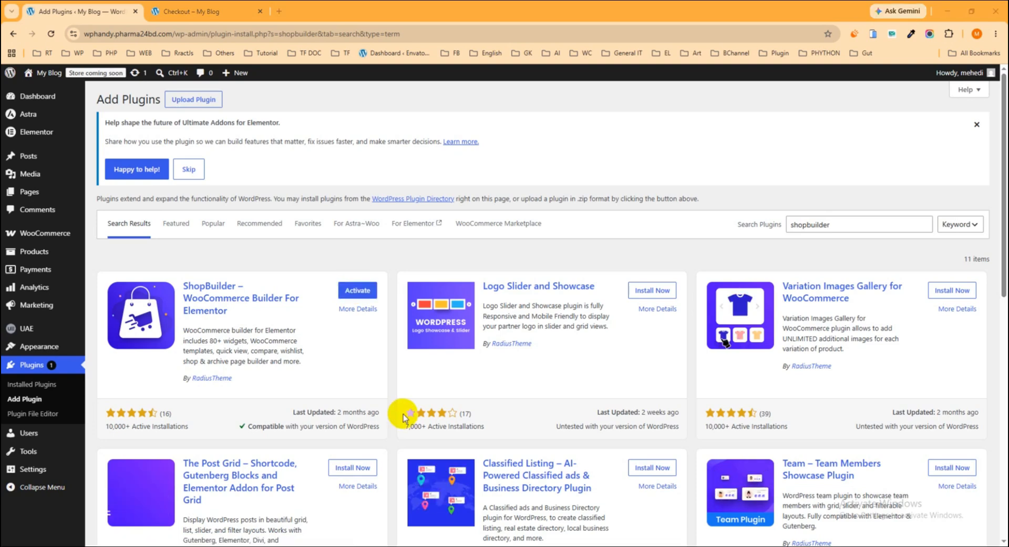
pyautogui.click(358, 290)
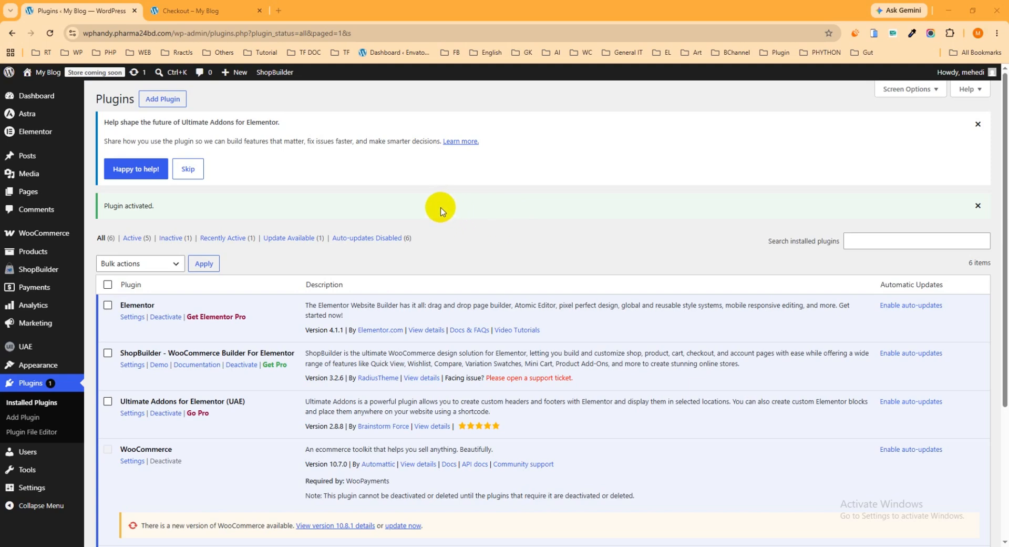
# Open ShopBuilder's Templates Builder
pyautogui.click(42, 274)
pyautogui.moveTo(44, 272)
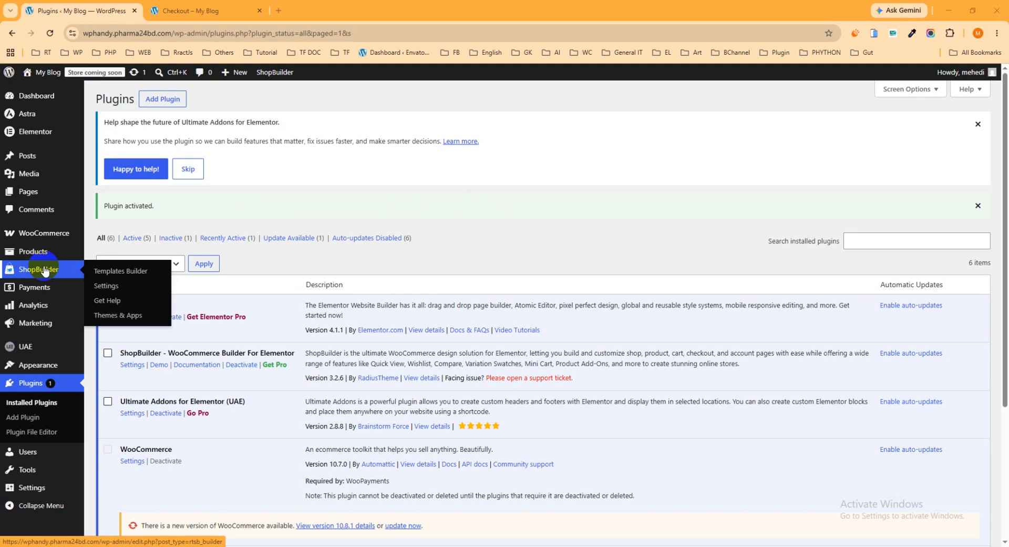
pyautogui.click(151, 278)
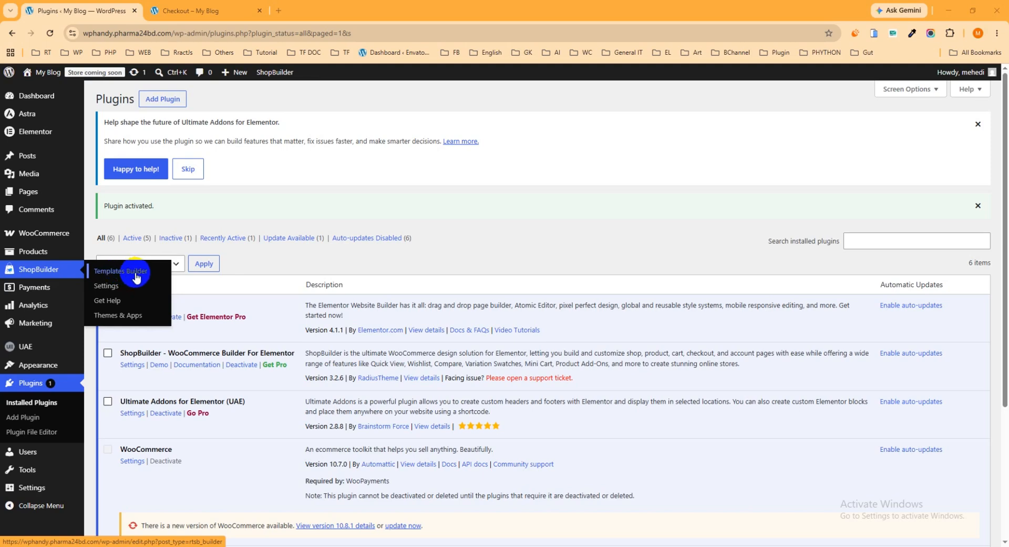
pyautogui.click(136, 277)
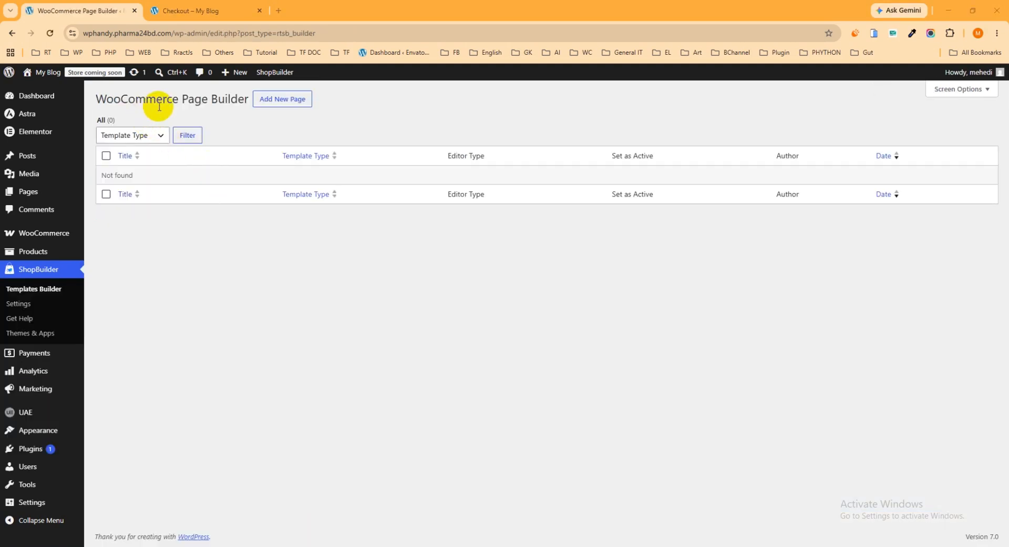
# Start a new page template in the WooCommerce Page Builder and name it "Custom Checkout"
pyautogui.click(283, 103)
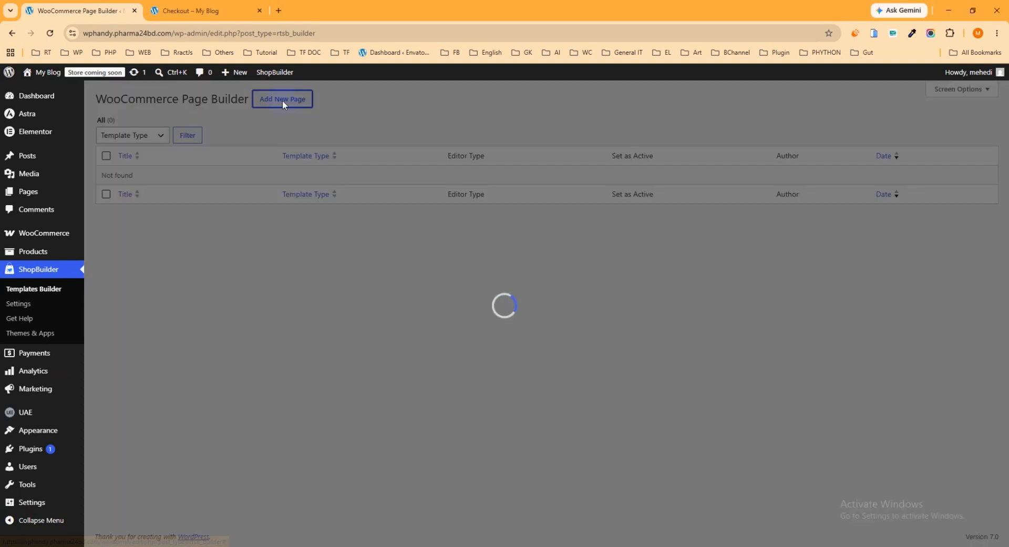
pyautogui.click(407, 147)
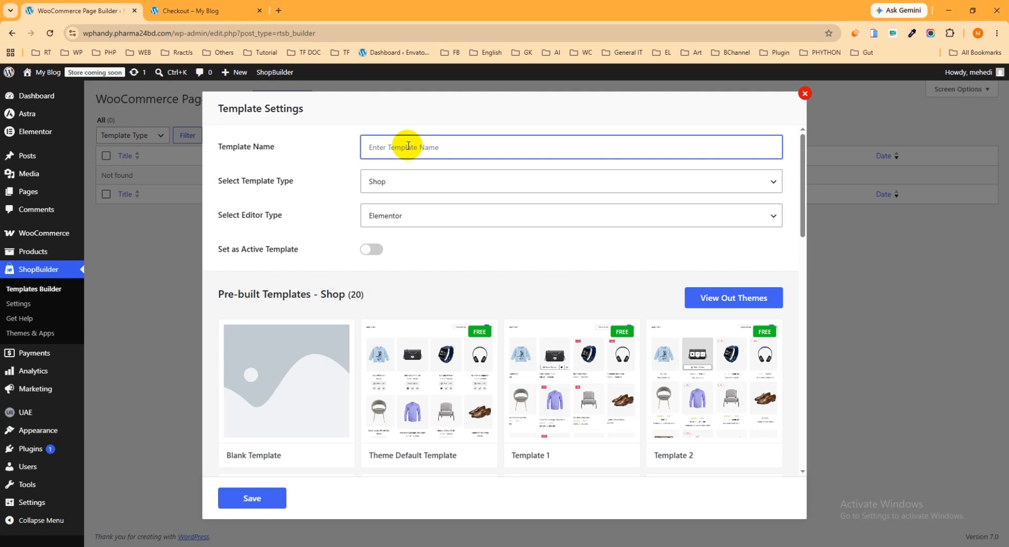
pyautogui.write('Custom Checkout')
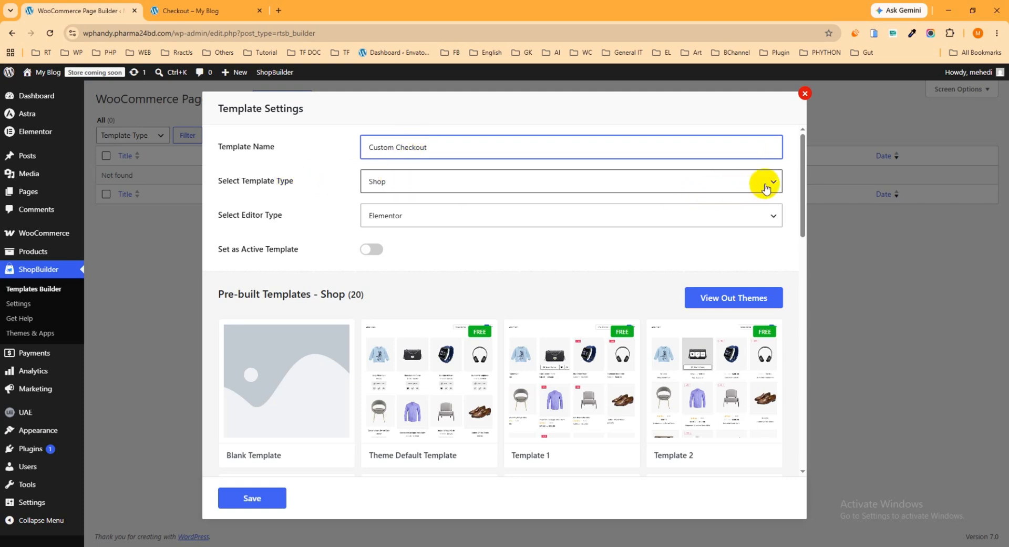
# Set the template type to Checkout and make it the active template
pyautogui.click(761, 183)
pyautogui.click(415, 257)
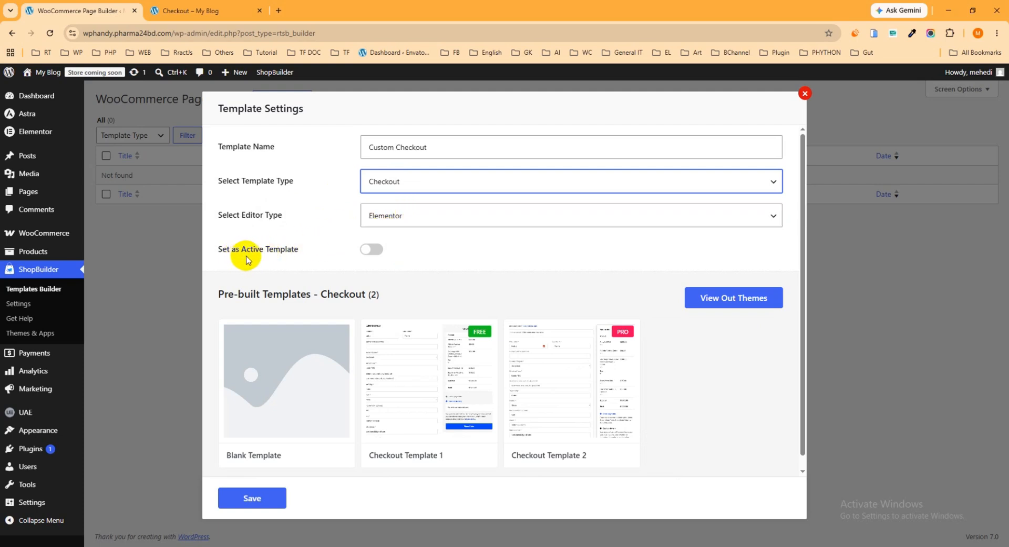
pyautogui.click(376, 257)
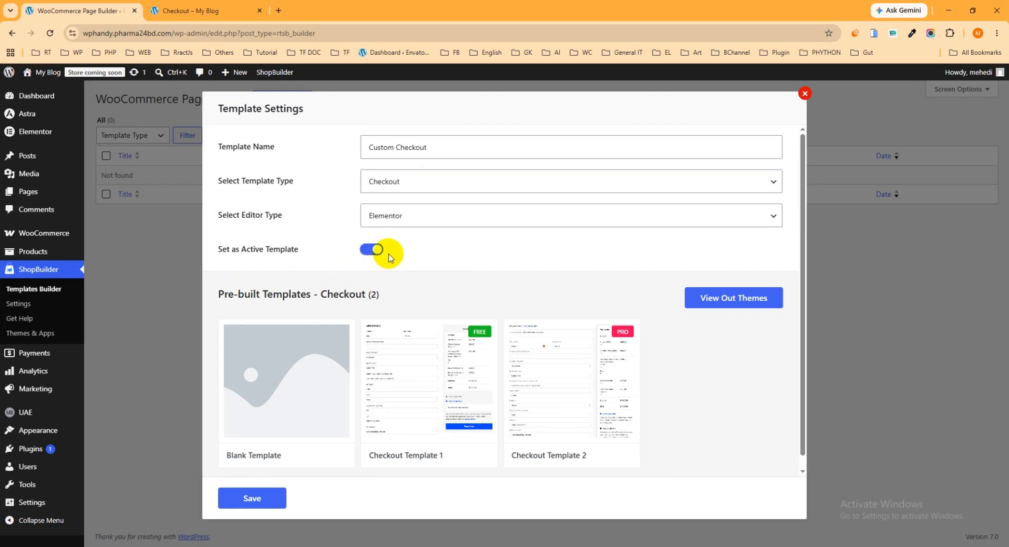
# Import the free pre-built Checkout Template 1 and open the template for editing in Elementor
pyautogui.scroll(-1, 395, 251)
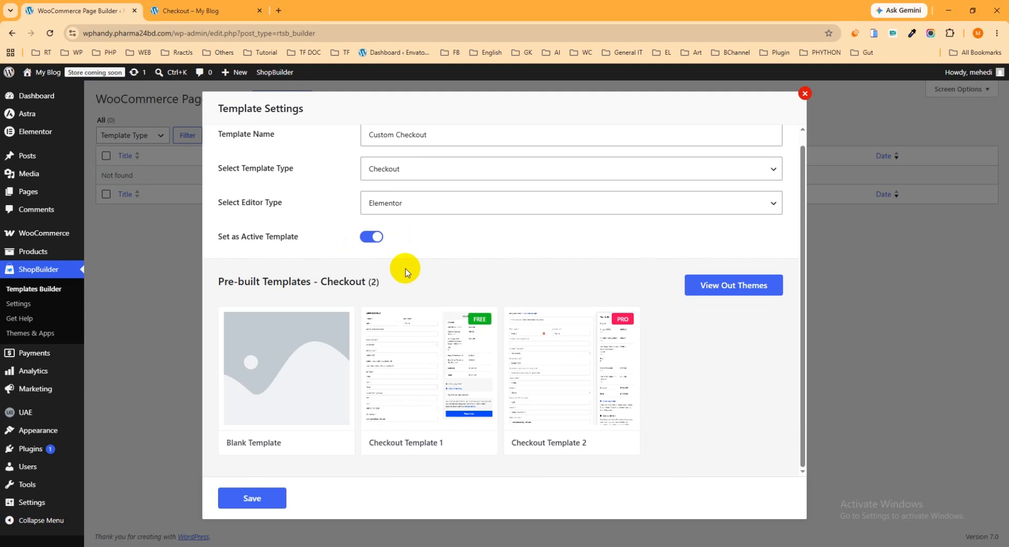
pyautogui.moveTo(424, 316)
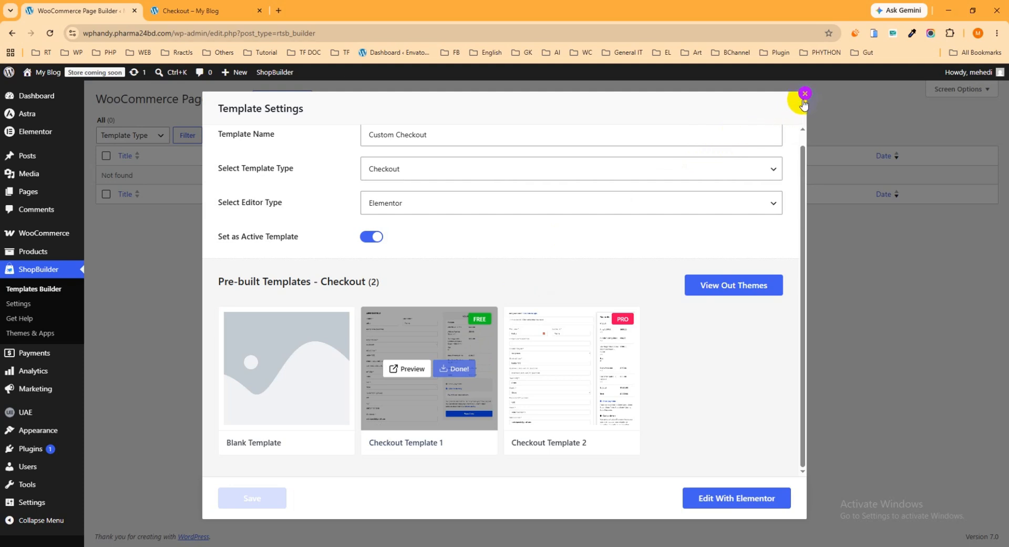
pyautogui.click(745, 499)
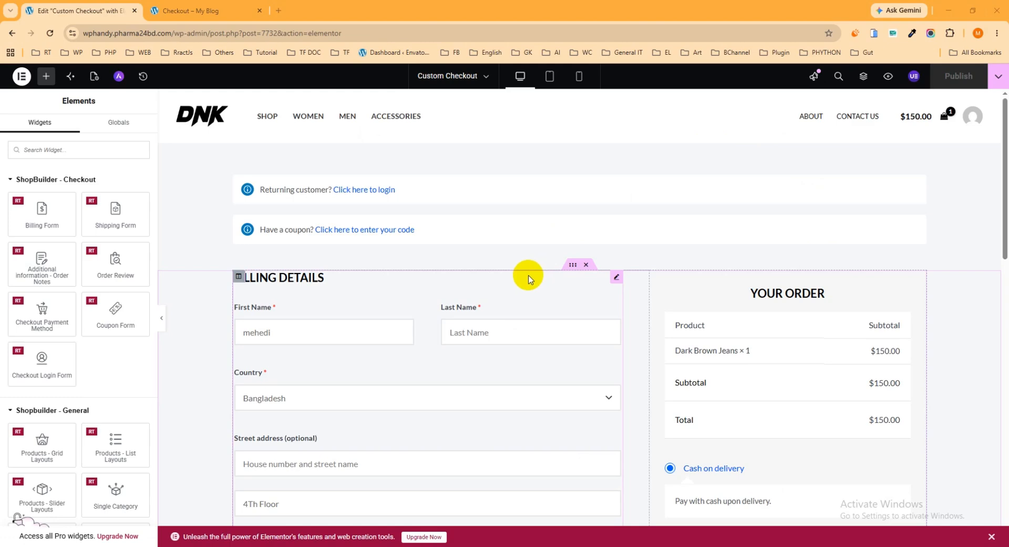
pyautogui.scroll(-10, 530, 278)
pyautogui.scroll(7, 507, 316)
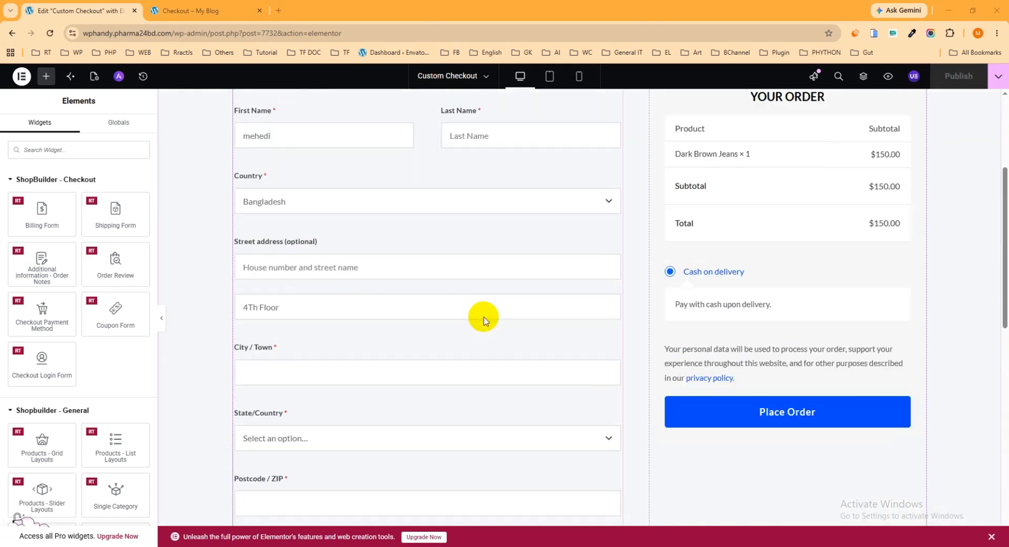
pyautogui.scroll(3, 483, 319)
# Reload the live Checkout page and review the new layout from the billing details down to the order notes
pyautogui.click(190, 11)
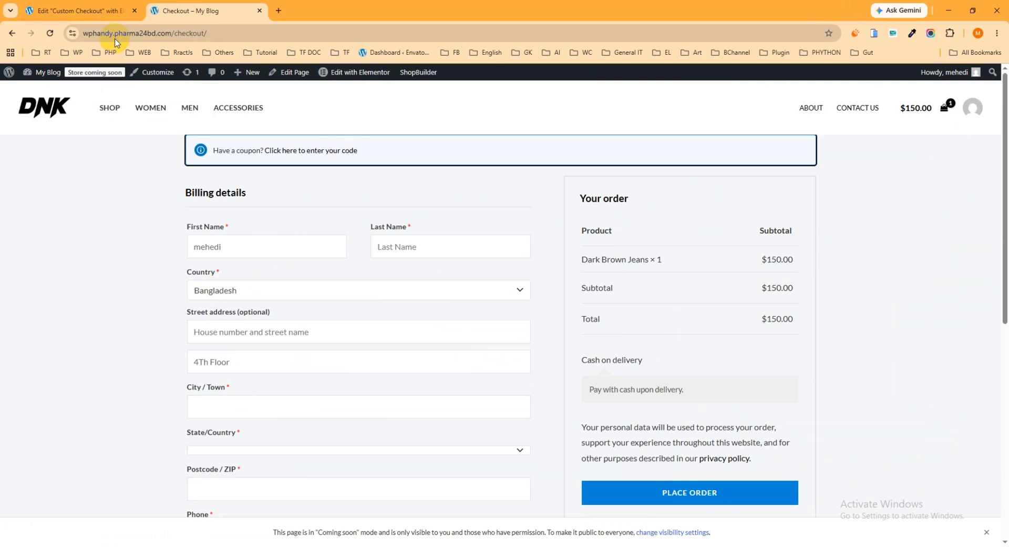
pyautogui.click(50, 34)
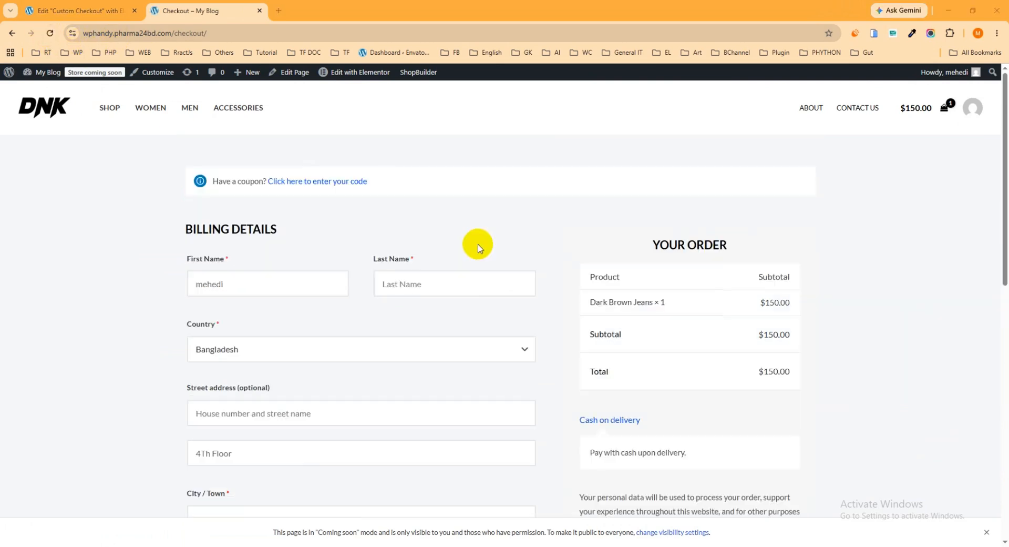
pyautogui.scroll(-3, 468, 211)
pyautogui.scroll(-8, 460, 225)
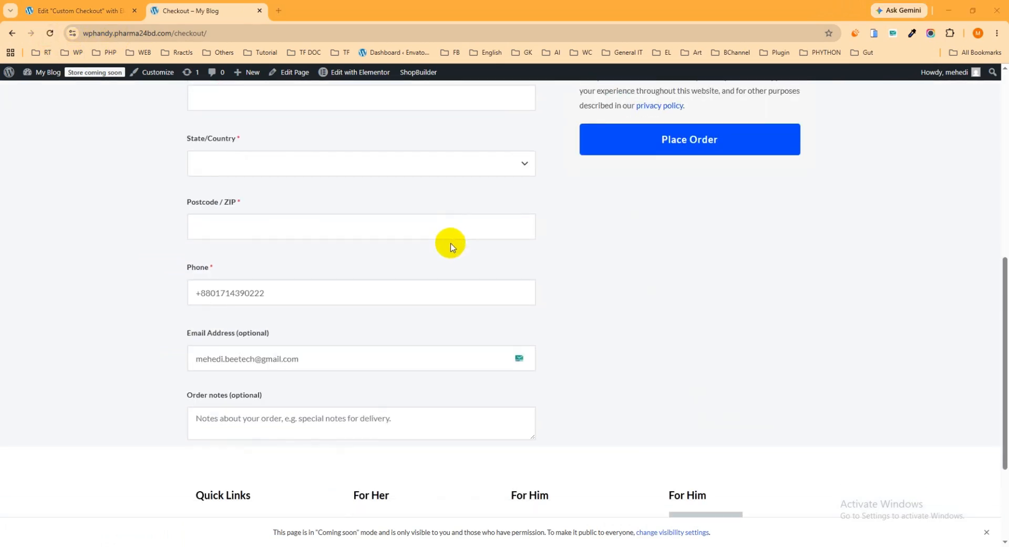
pyautogui.scroll(8, 448, 266)
pyautogui.scroll(3, 442, 283)
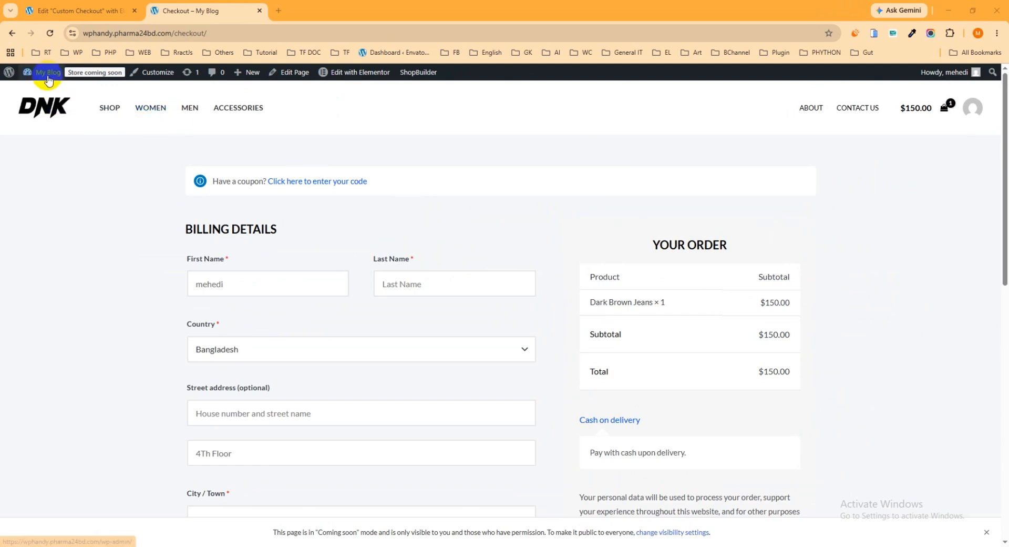
# Load the WordPress dashboard in a new browser tab placed before the Checkout tab, and go to ShopBuilder's Settings
pyautogui.moveTo(43, 72)
pyautogui.rightClick(52, 97)
pyautogui.click(79, 108)
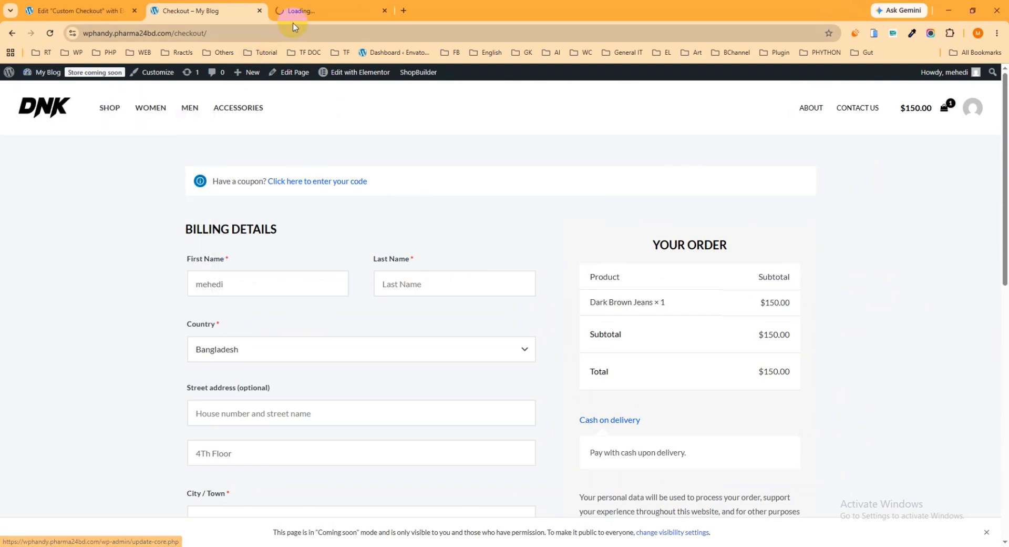
pyautogui.moveTo(322, 12); pyautogui.dragTo(211, 13)
pyautogui.moveTo(26, 308)
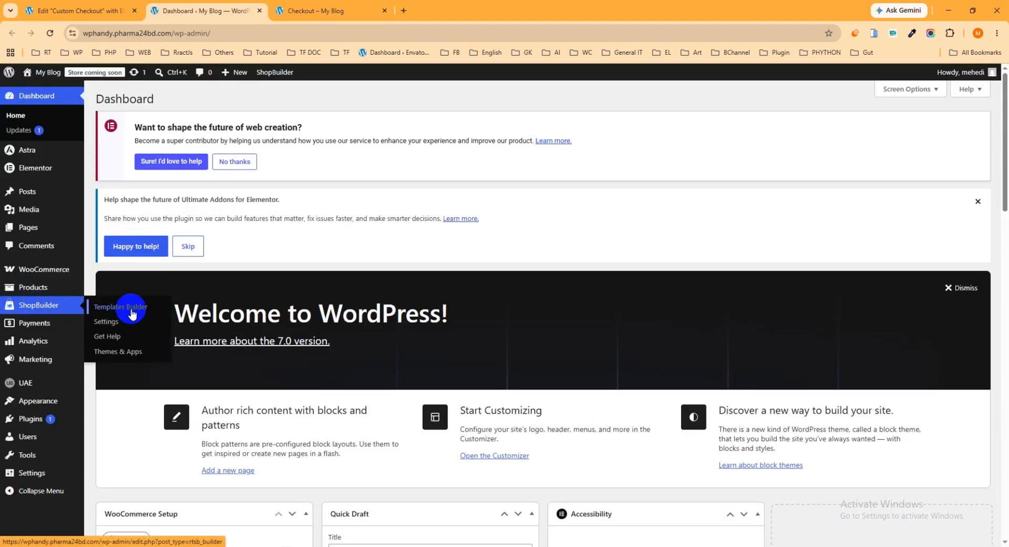
pyautogui.click(111, 322)
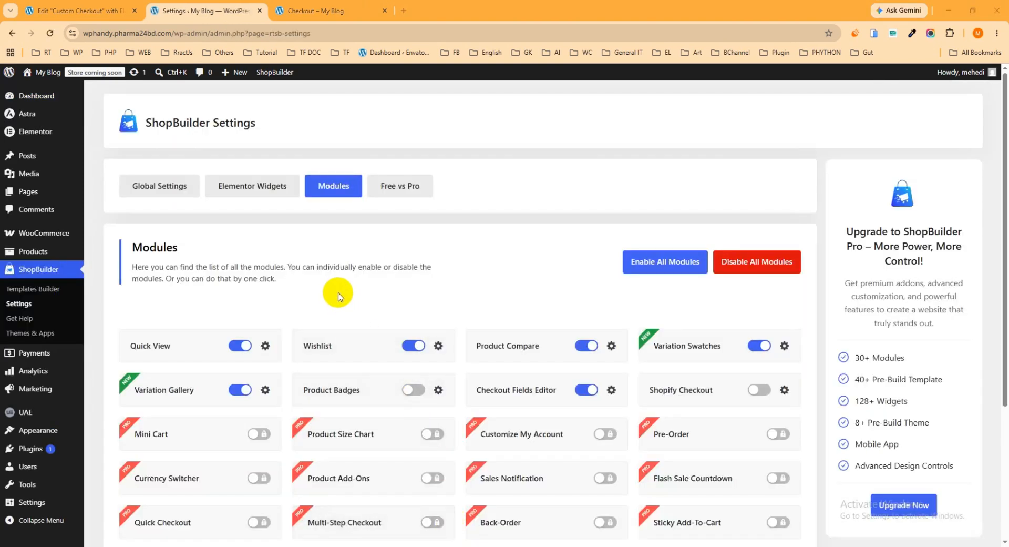
# Examine the live Checkout page's billing fields and order summary, and return to the ShopBuilder Settings
pyautogui.click(315, 10)
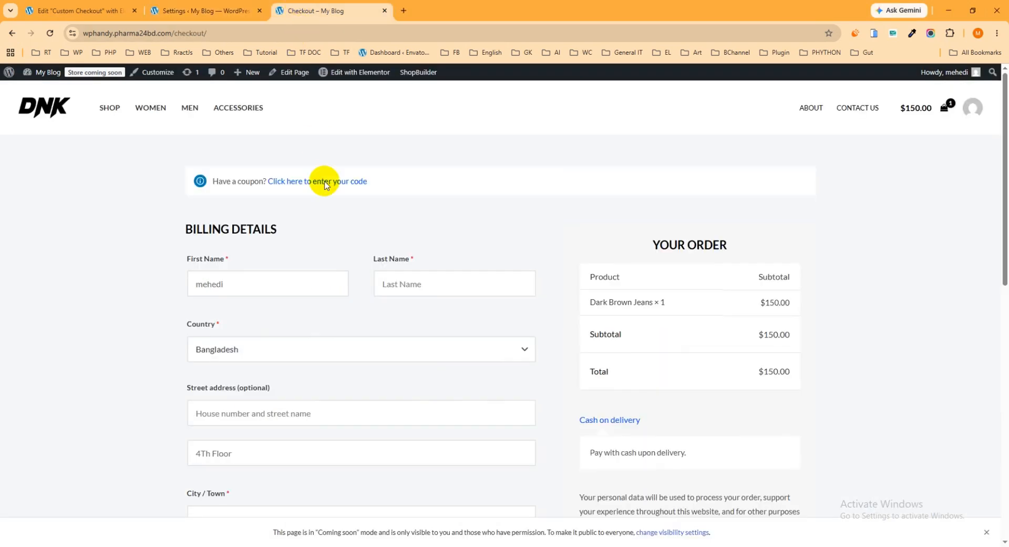
pyautogui.scroll(-1, 367, 269)
pyautogui.scroll(-3, 367, 270)
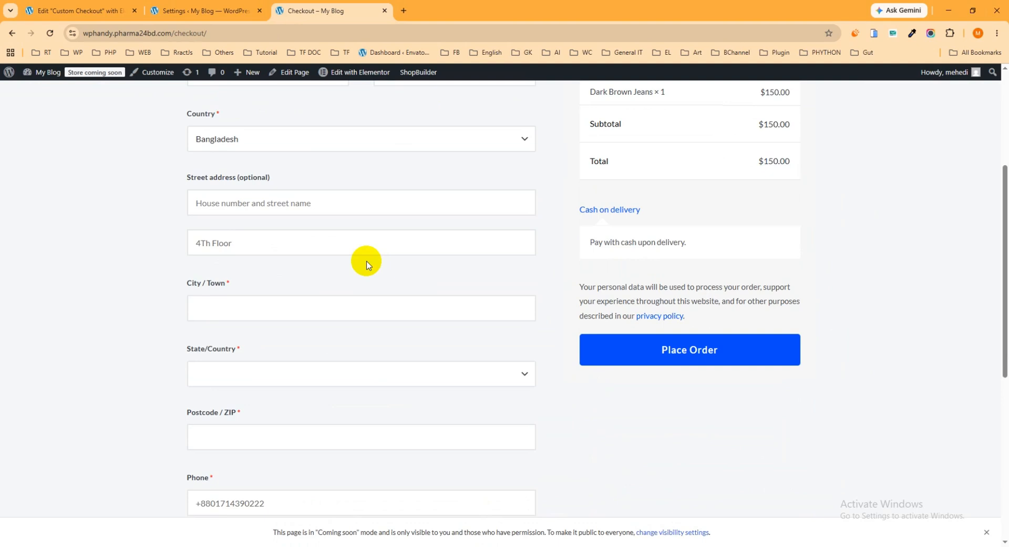
pyautogui.click(203, 10)
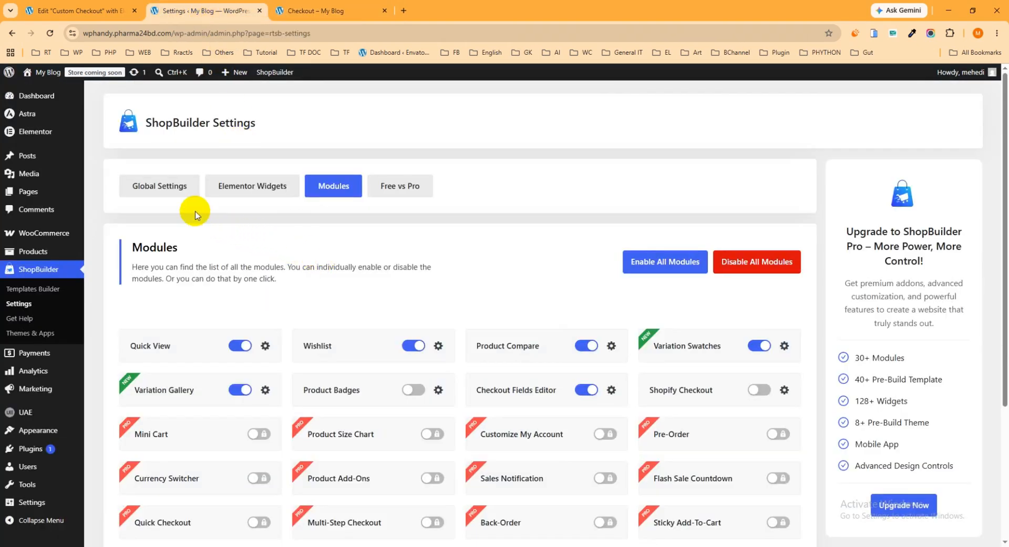
# Examine ShopBuilder's Global Settings for General and Checkout Page, including the Billing Form Settings
pyautogui.click(162, 189)
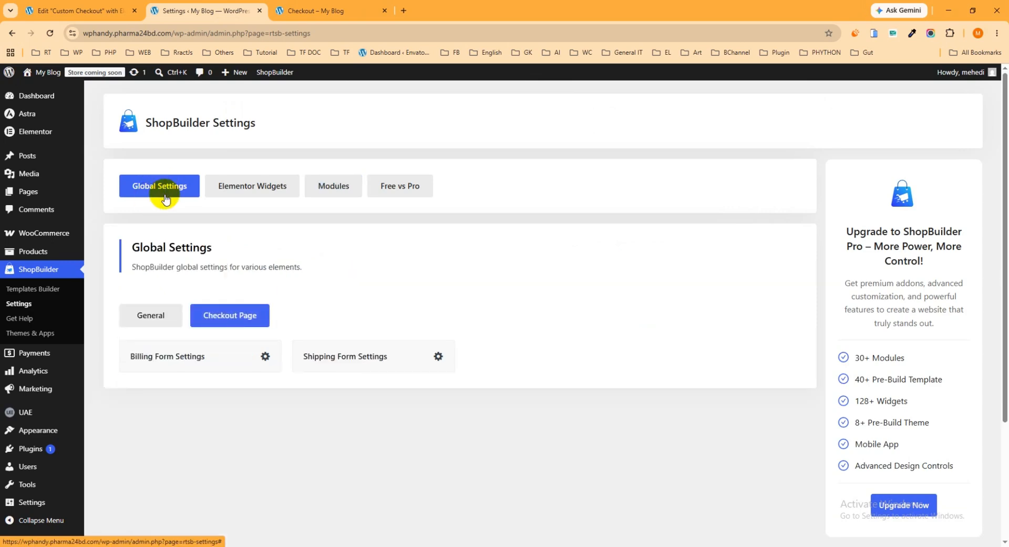
pyautogui.scroll(-1, 166, 231)
pyautogui.click(152, 261)
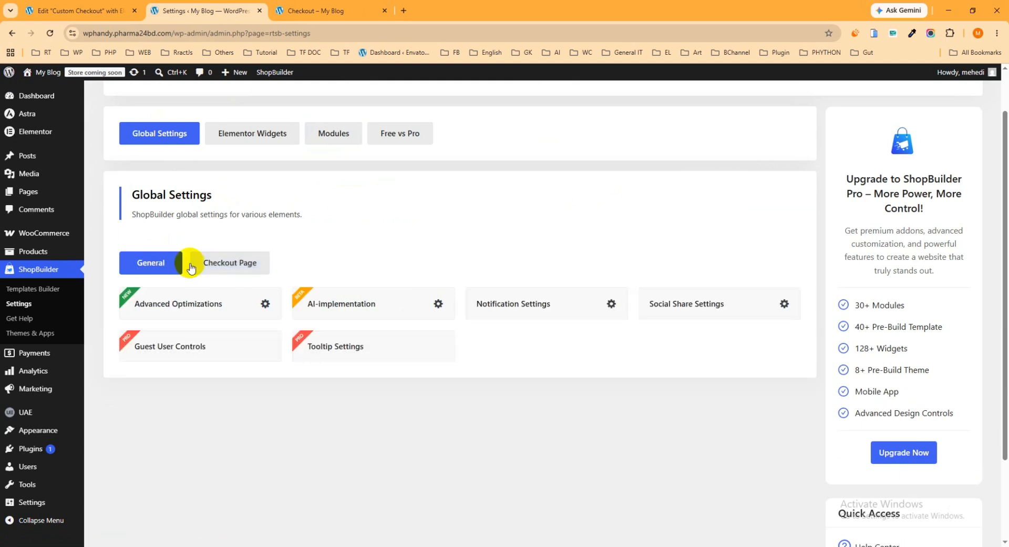
pyautogui.click(239, 261)
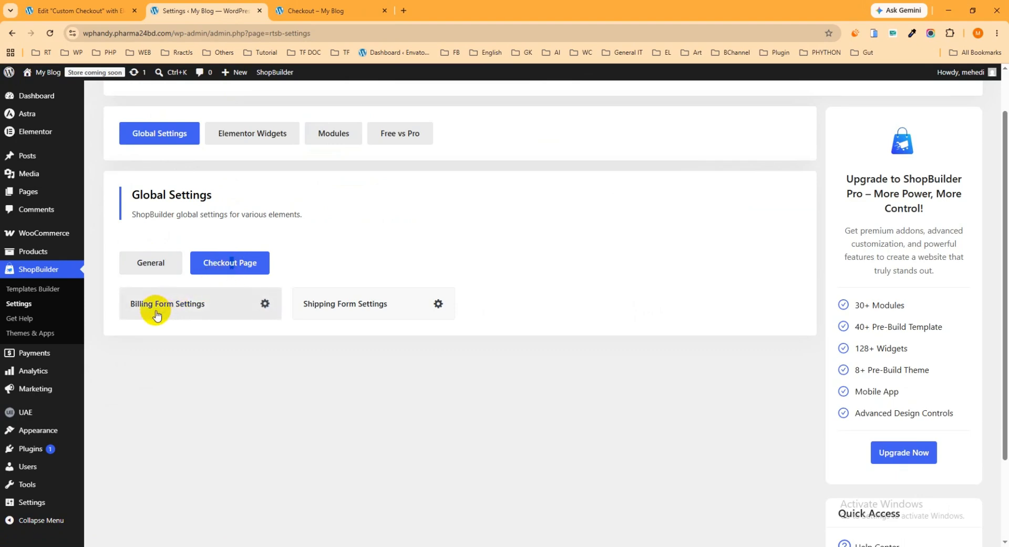
pyautogui.click(265, 305)
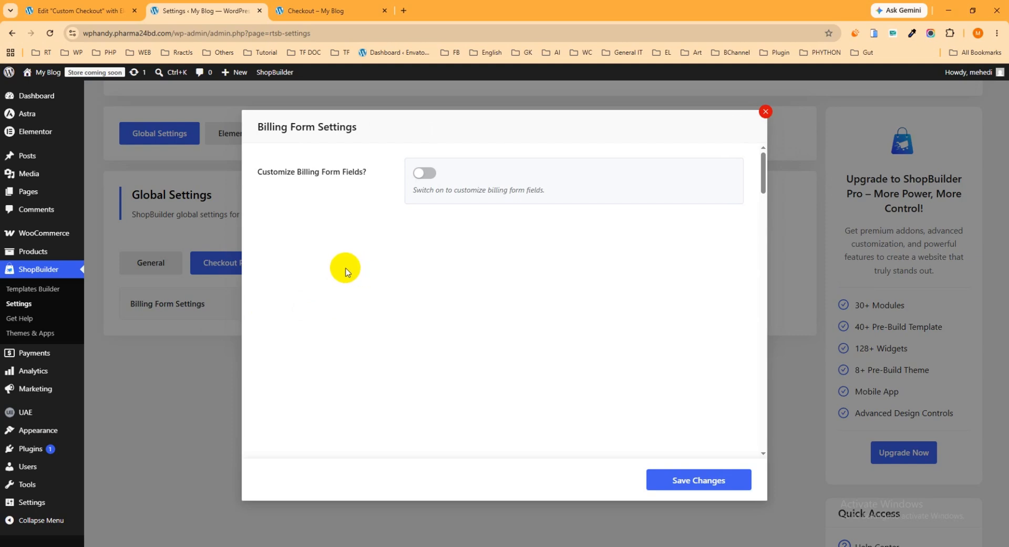
pyautogui.click(765, 113)
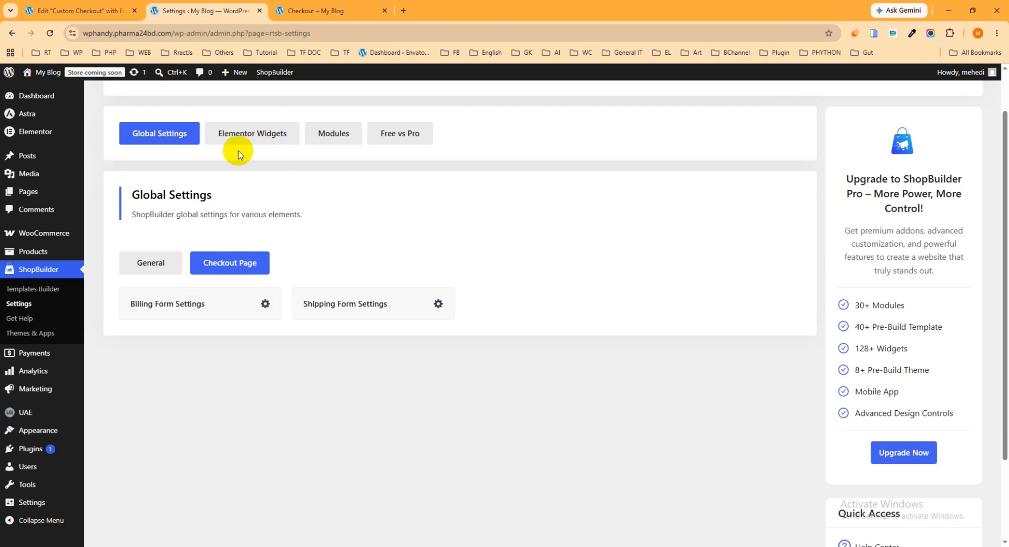
# Make sure the Billing Form and Shipping Form checkout widgets are on, and enable the Shipping Method widget
pyautogui.click(245, 136)
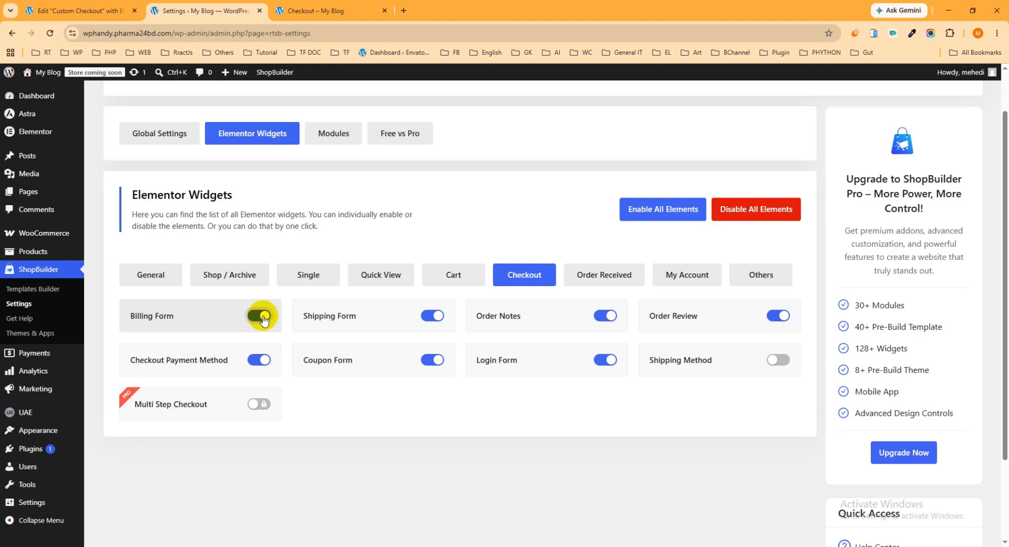
pyautogui.click(261, 317)
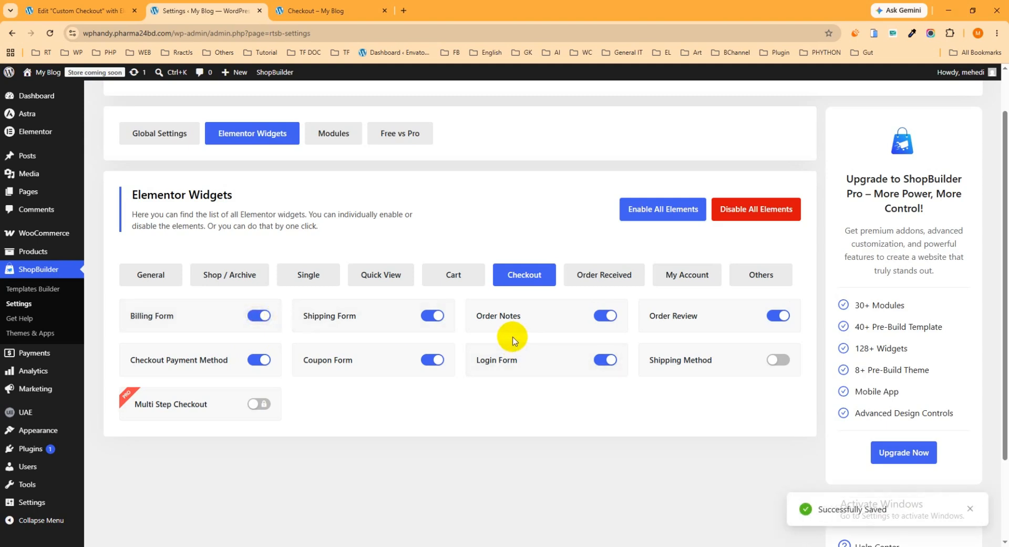
pyautogui.click(434, 318)
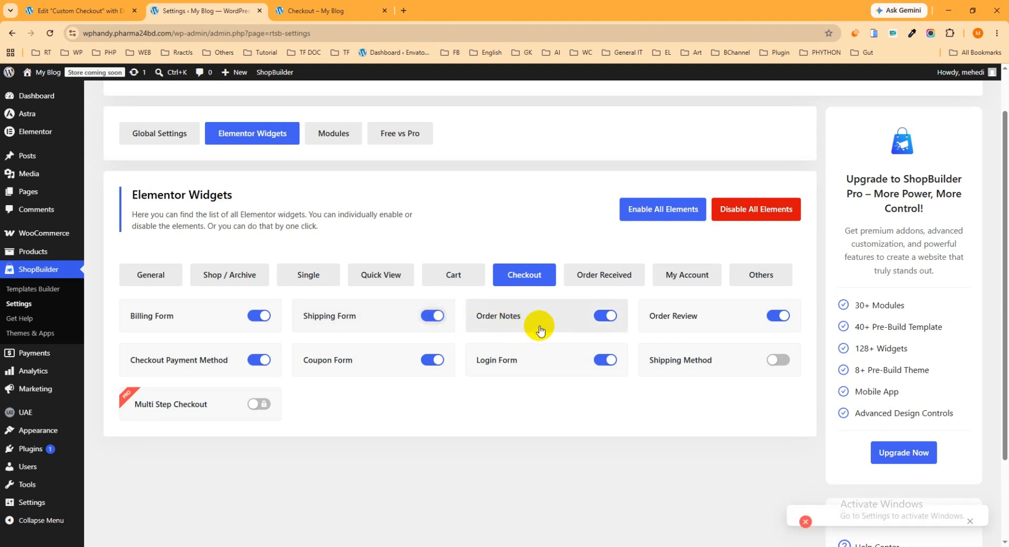
pyautogui.click(430, 317)
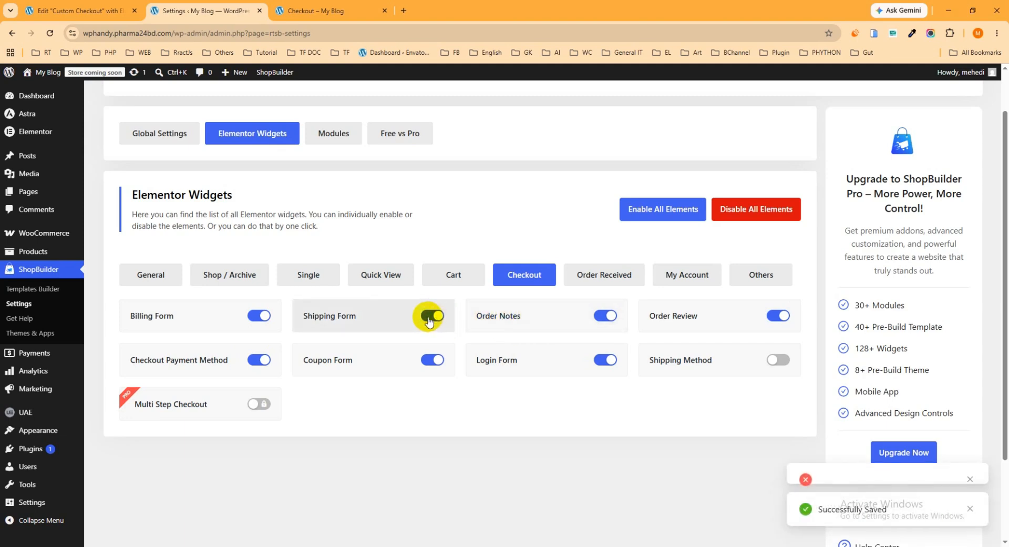
pyautogui.click(433, 317)
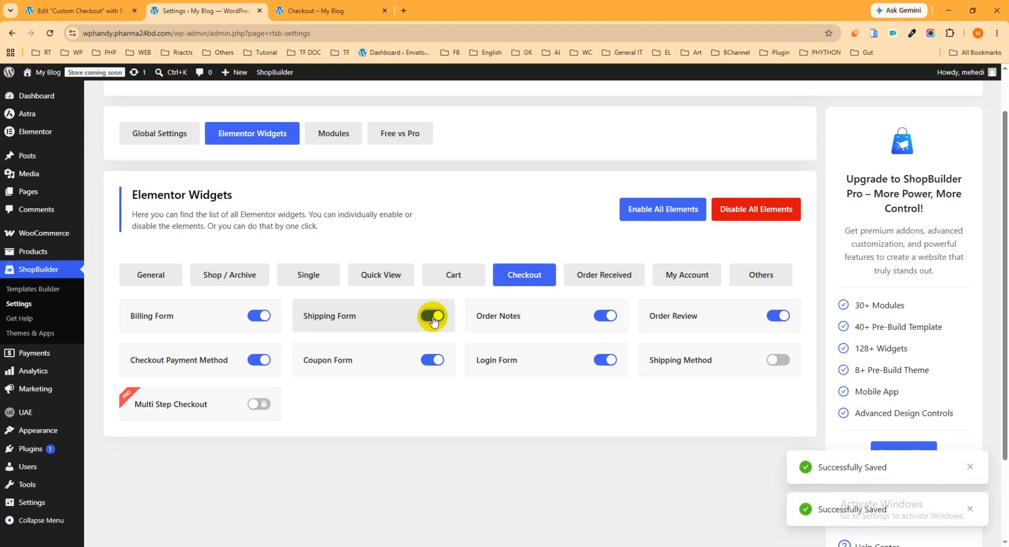
pyautogui.click(782, 361)
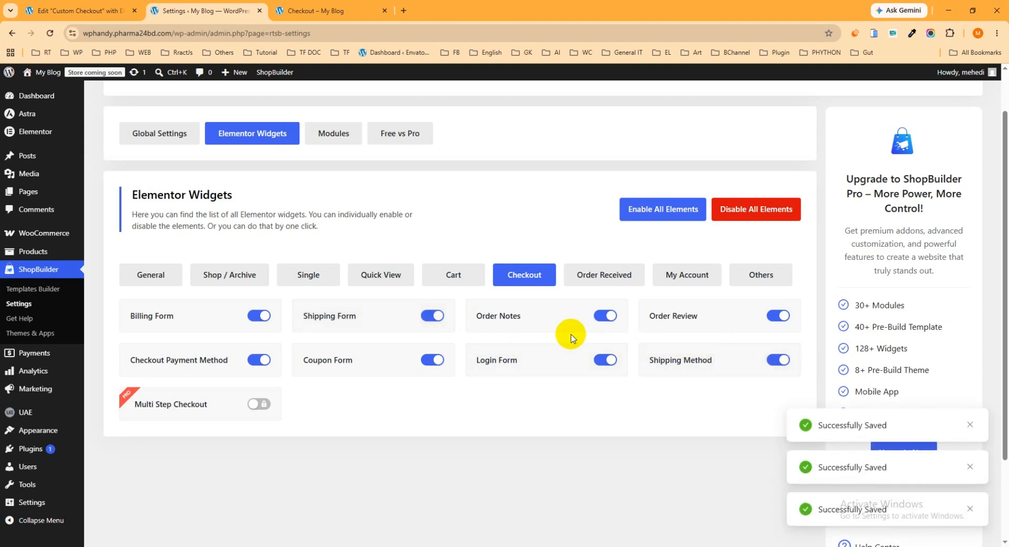
# Switch off the Checkout Fields Editor module in ShopBuilder and save the change
pyautogui.click(337, 136)
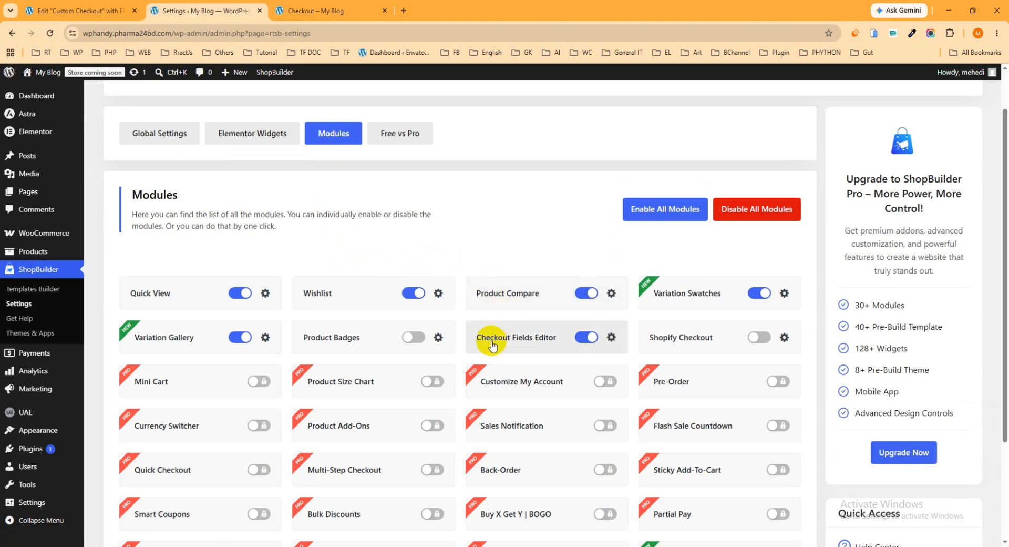
pyautogui.click(574, 338)
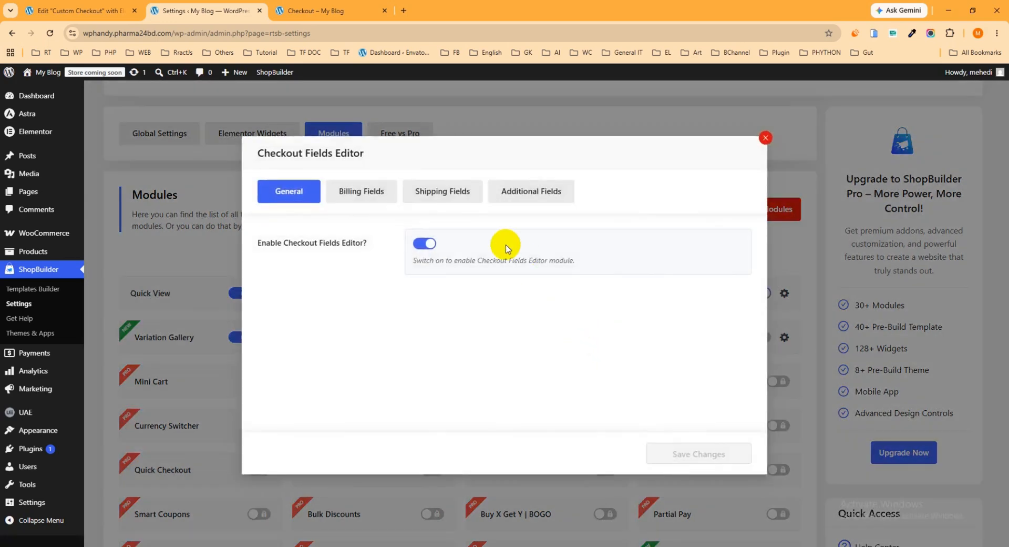
pyautogui.click(427, 242)
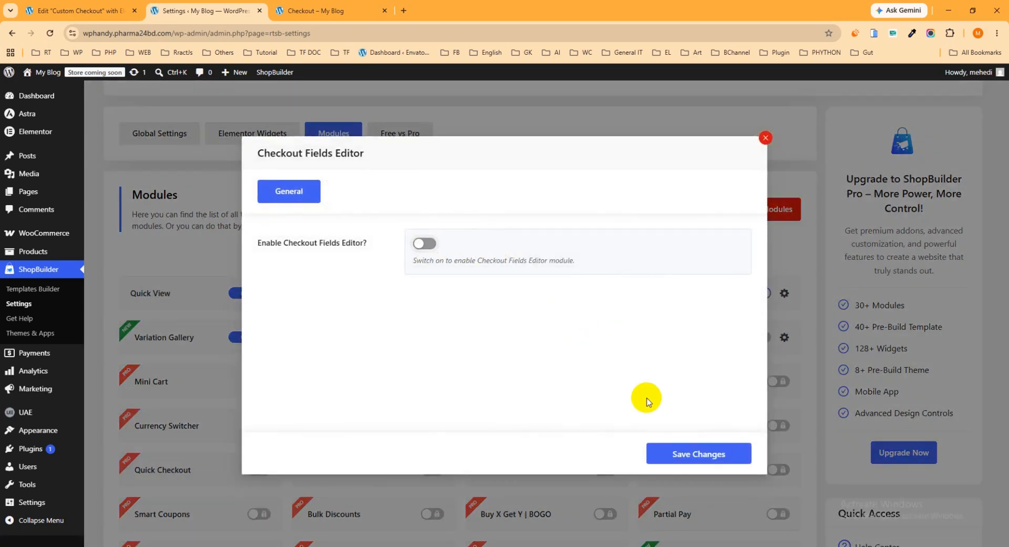
pyautogui.click(691, 452)
pyautogui.click(766, 138)
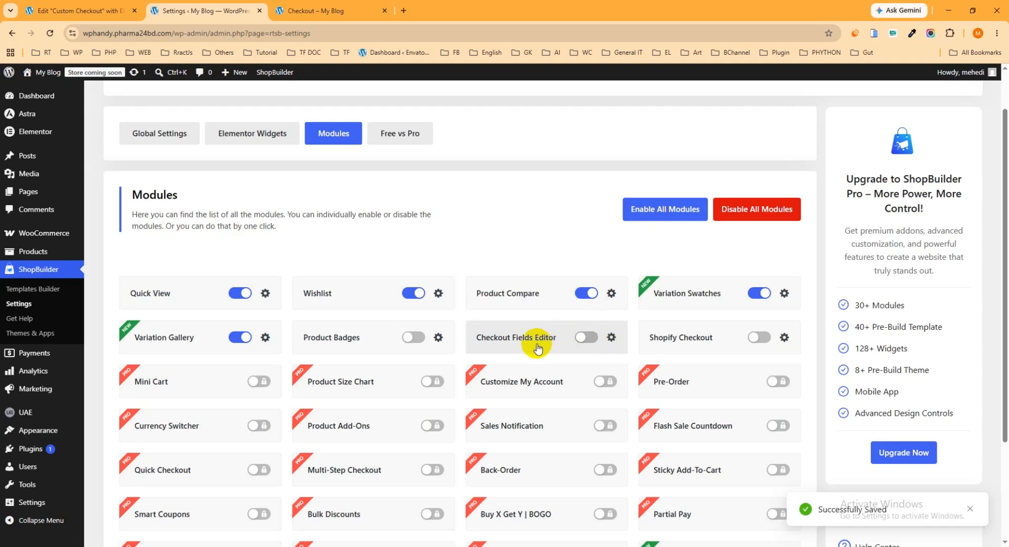
# Enable the Checkout Fields Editor module and make sure Customize Billing Form is on in its billing fields settings
pyautogui.click(582, 339)
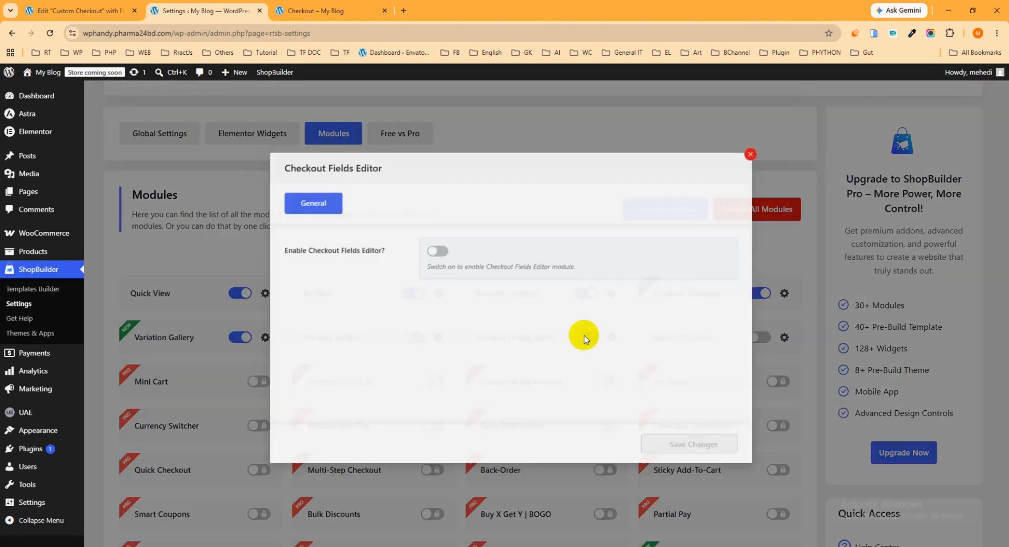
pyautogui.click(427, 244)
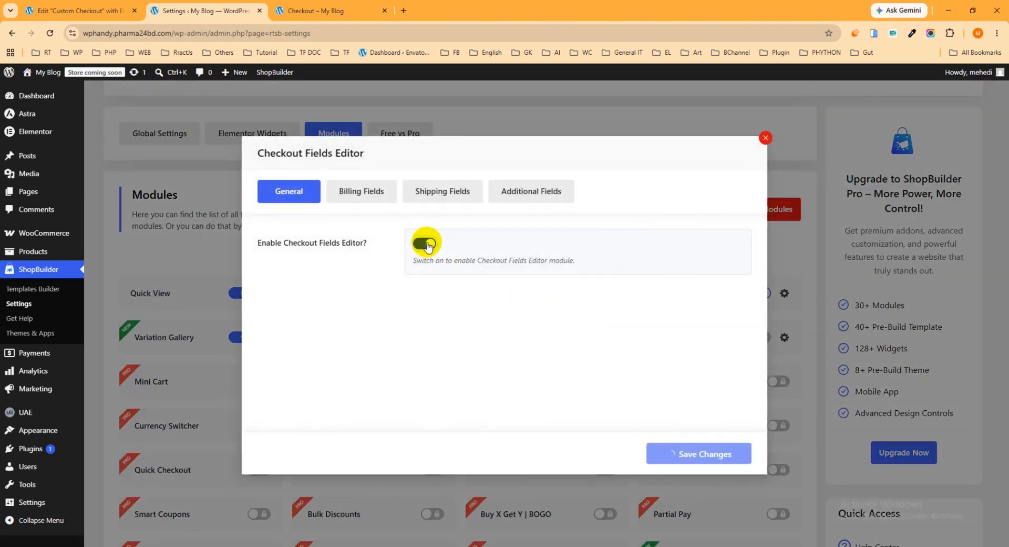
pyautogui.click(369, 191)
pyautogui.scroll(-1, 396, 236)
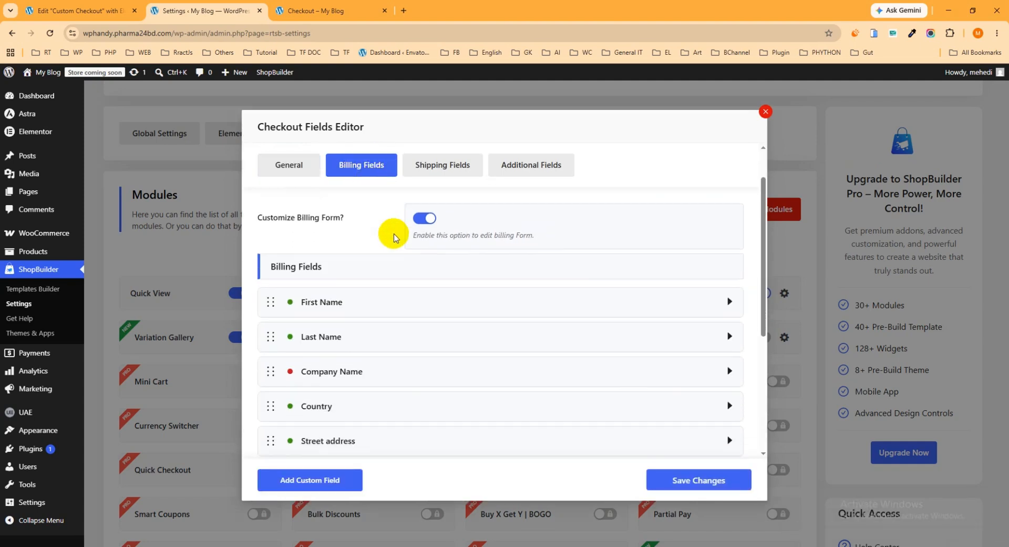
pyautogui.click(426, 218)
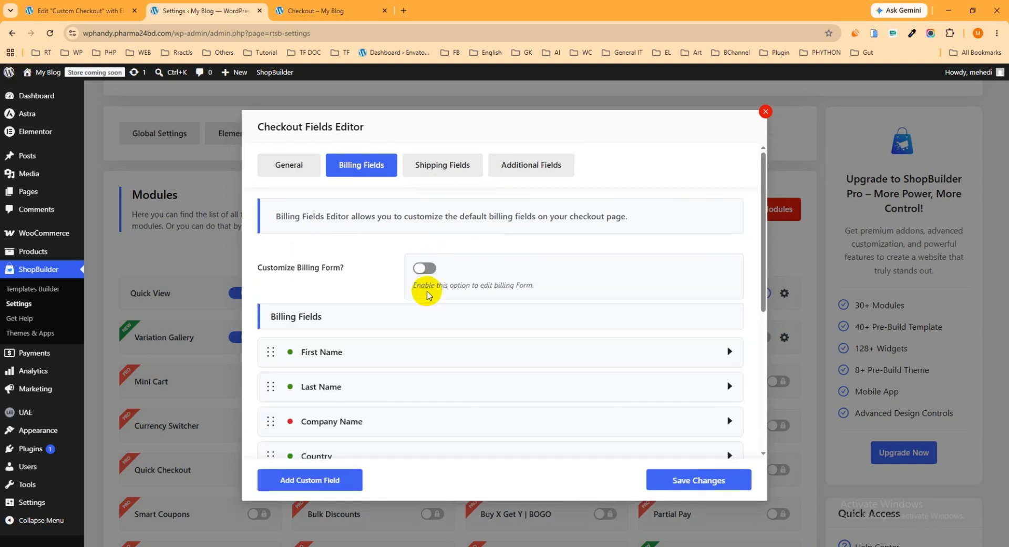
pyautogui.click(426, 270)
pyautogui.scroll(-1, 383, 295)
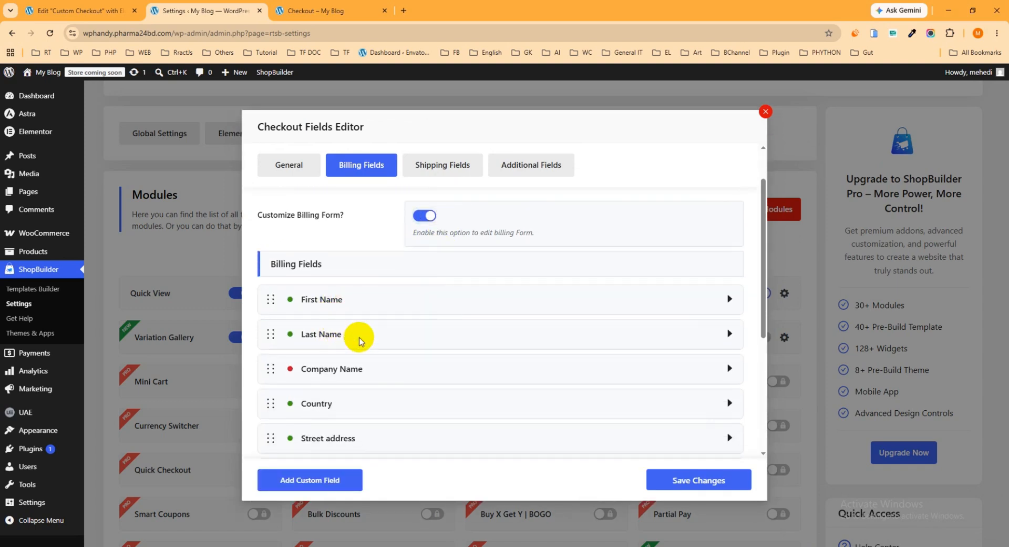
# Compare the billing fields on the live Checkout page with those listed in the Checkout Fields Editor
pyautogui.click(324, 10)
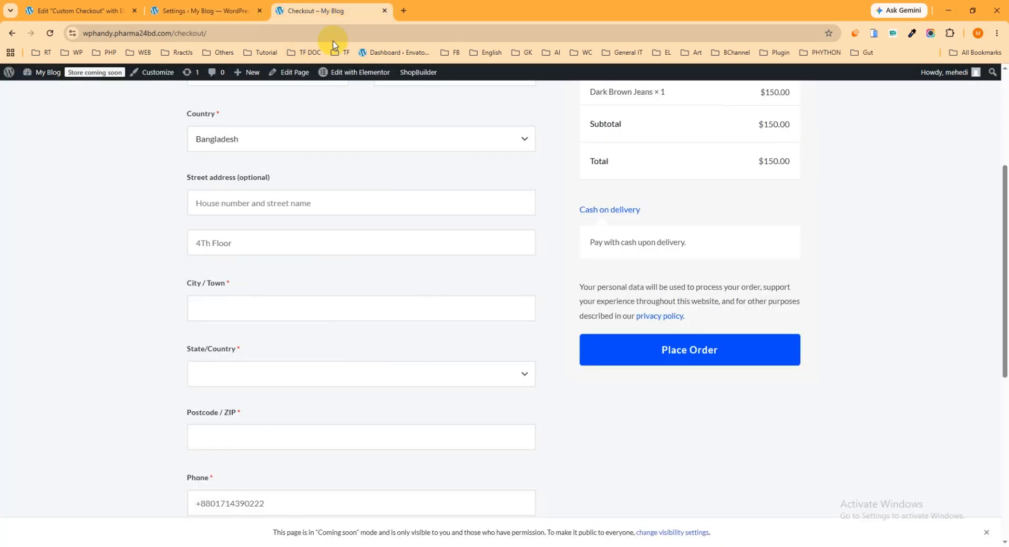
pyautogui.scroll(2, 351, 208)
pyautogui.scroll(2, 351, 208)
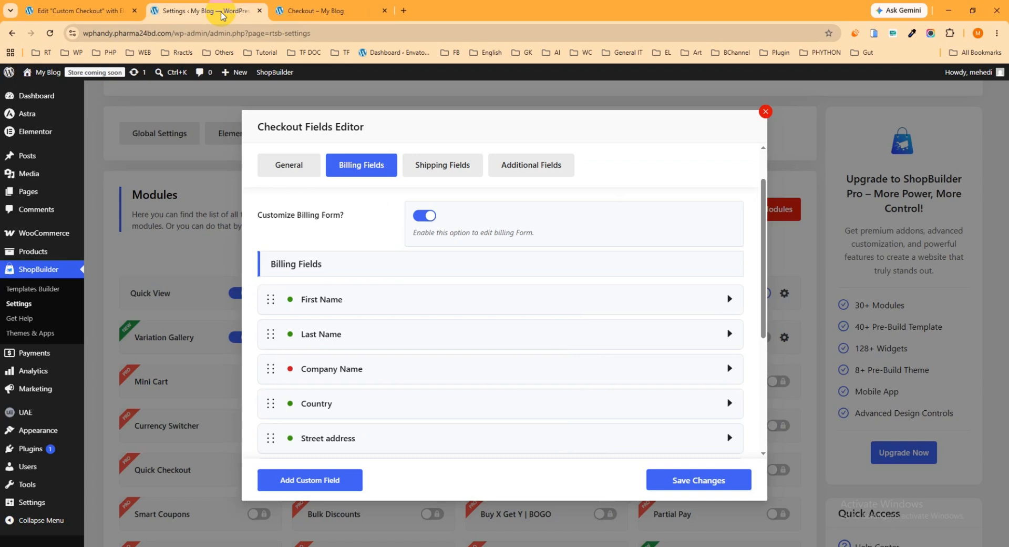
pyautogui.click(223, 11)
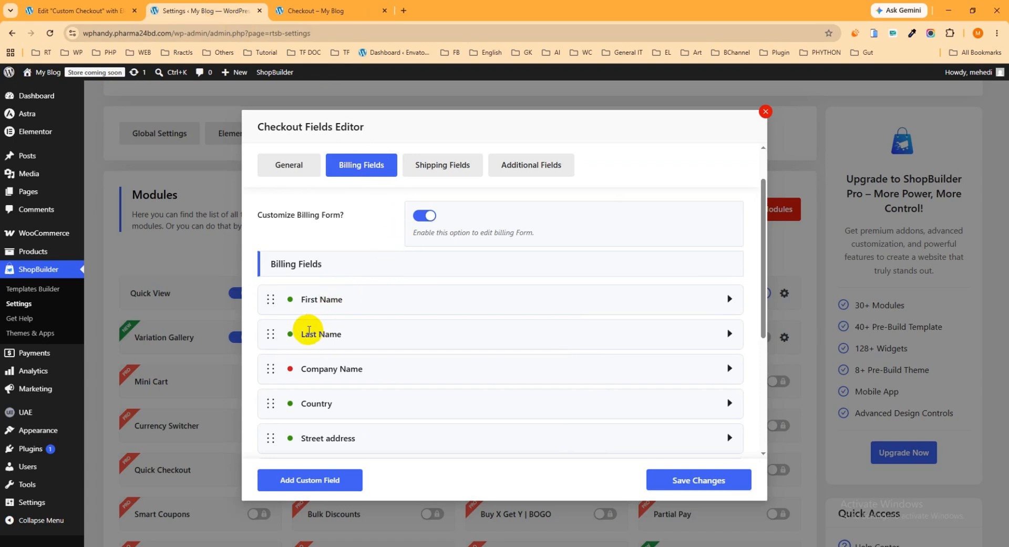
# Disable the Last Name billing field and switch off its Required Field option
pyautogui.scroll(-1, 508, 331)
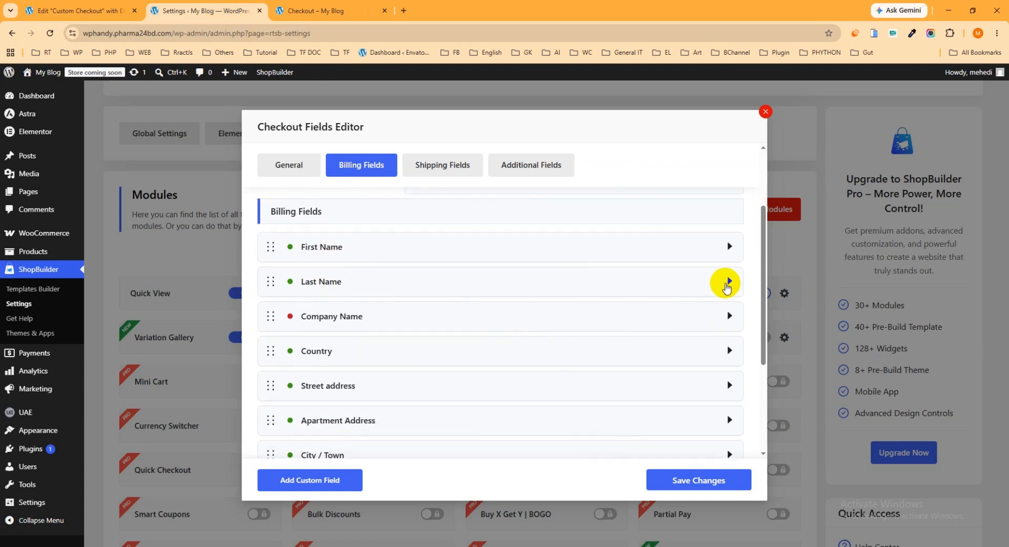
pyautogui.click(727, 281)
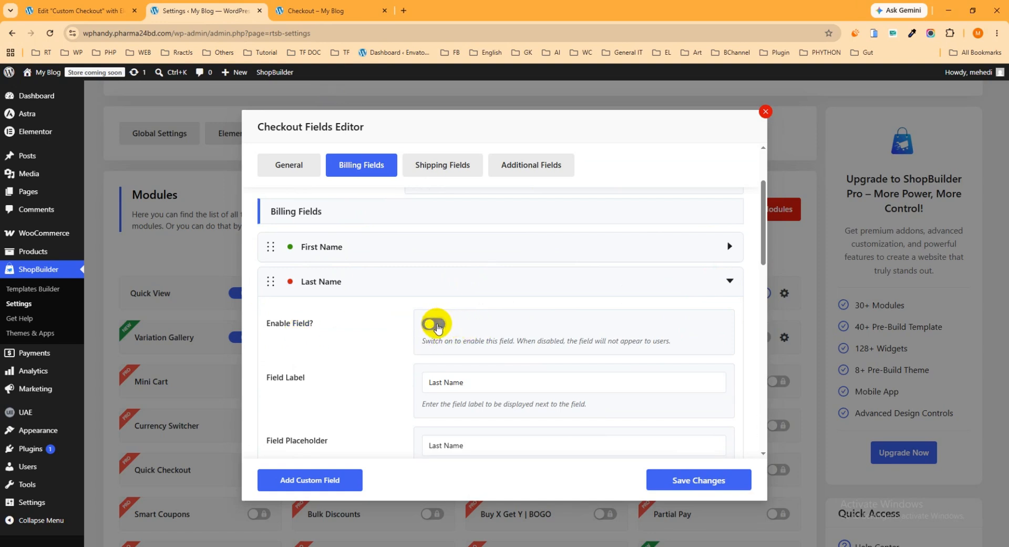
pyautogui.scroll(-7, 505, 326)
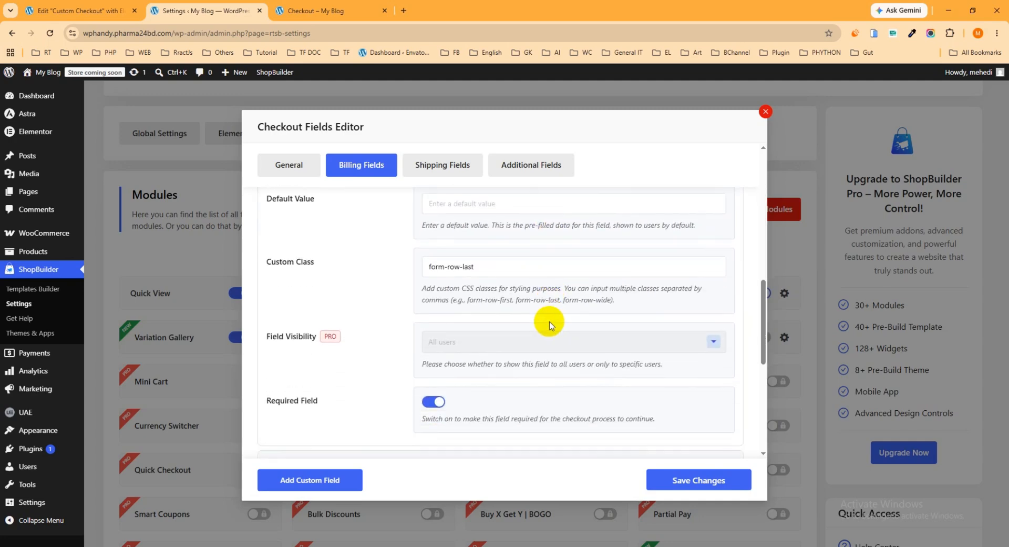
pyautogui.scroll(-1, 402, 354)
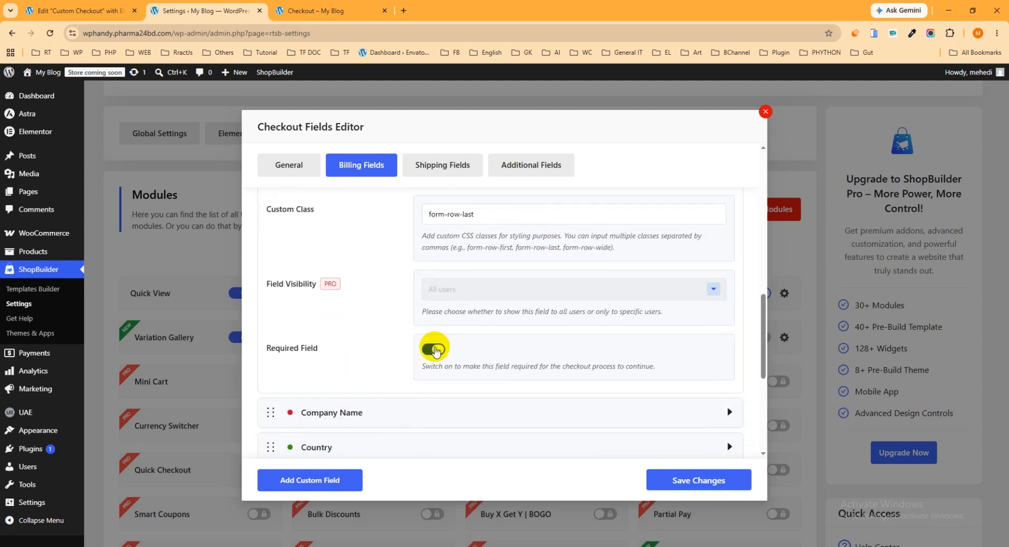
pyautogui.scroll(-2, 452, 342)
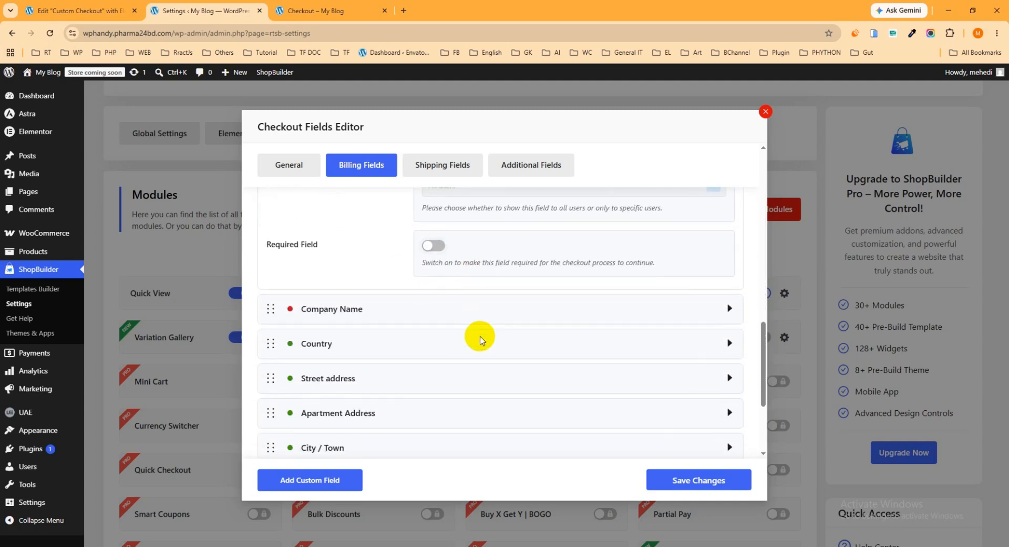
# Review the Enable Field and Required Field settings of the Company Name and Street address billing fields
pyautogui.click(730, 309)
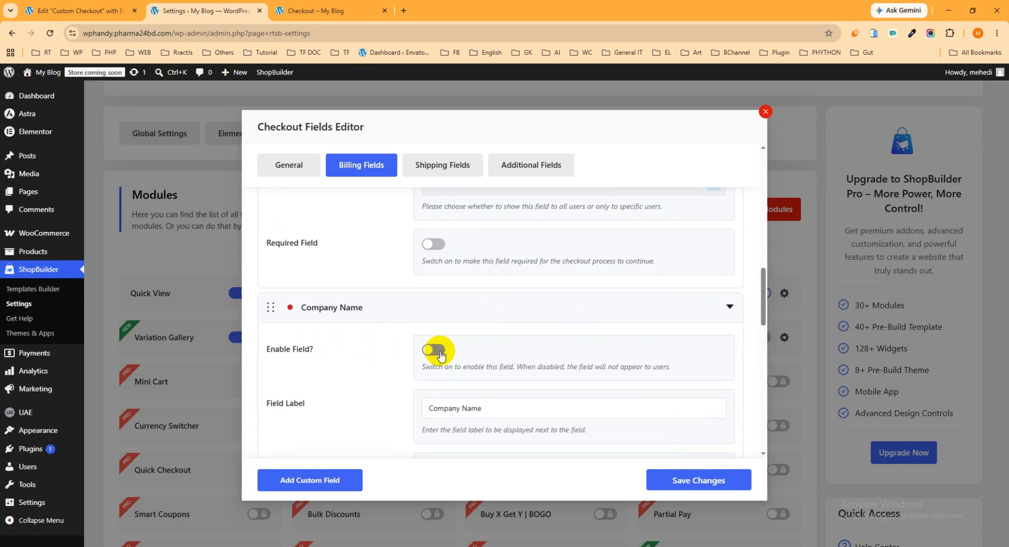
pyautogui.scroll(-6, 454, 357)
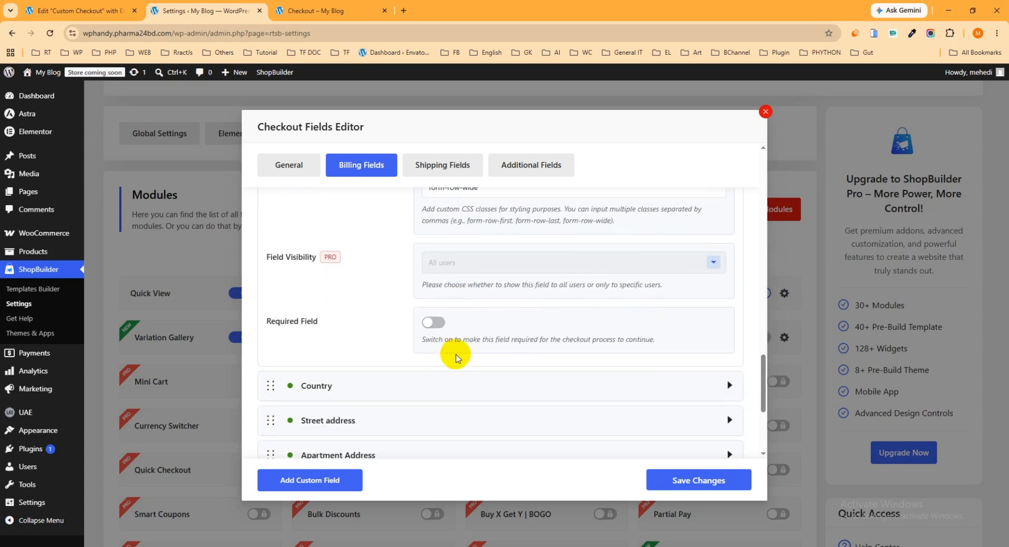
pyautogui.scroll(-2, 567, 353)
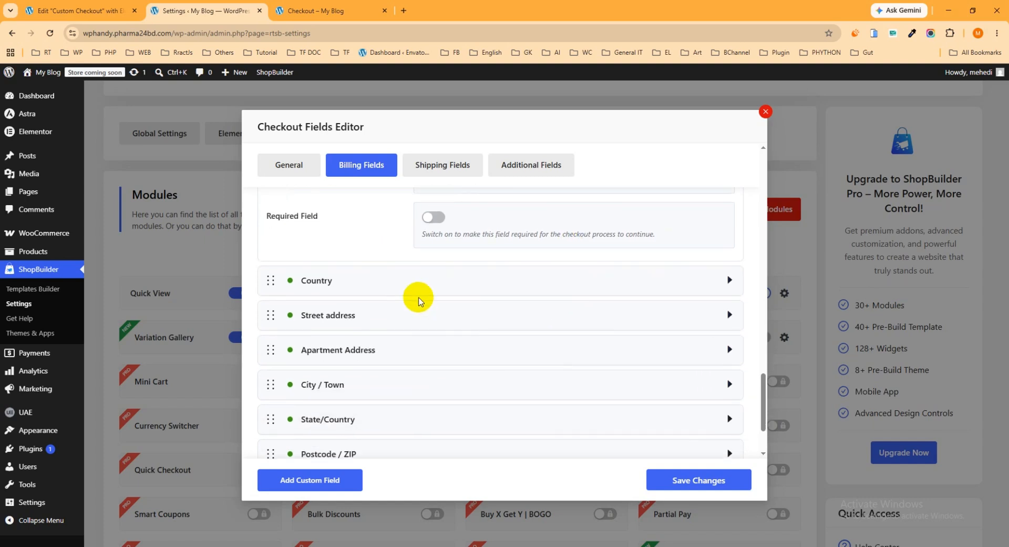
pyautogui.click(728, 314)
pyautogui.scroll(-2, 444, 339)
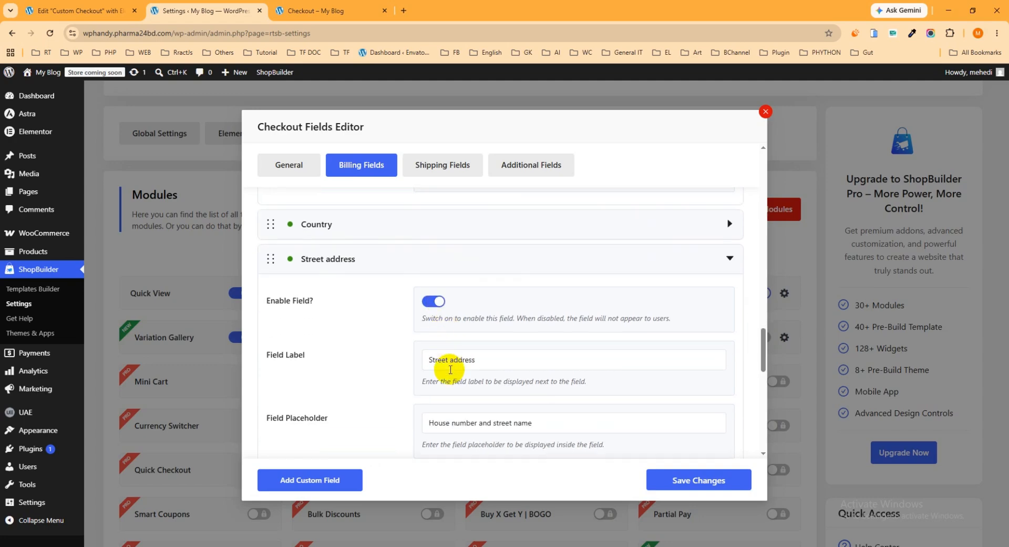
pyautogui.scroll(-1, 462, 314)
pyautogui.scroll(1, 474, 305)
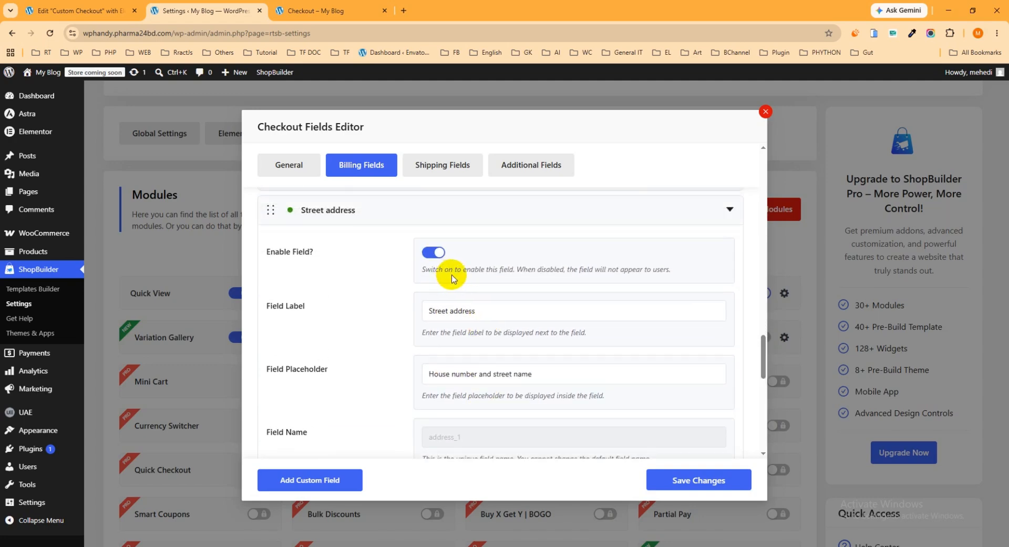
pyautogui.scroll(-4, 473, 283)
pyautogui.scroll(-4, 496, 299)
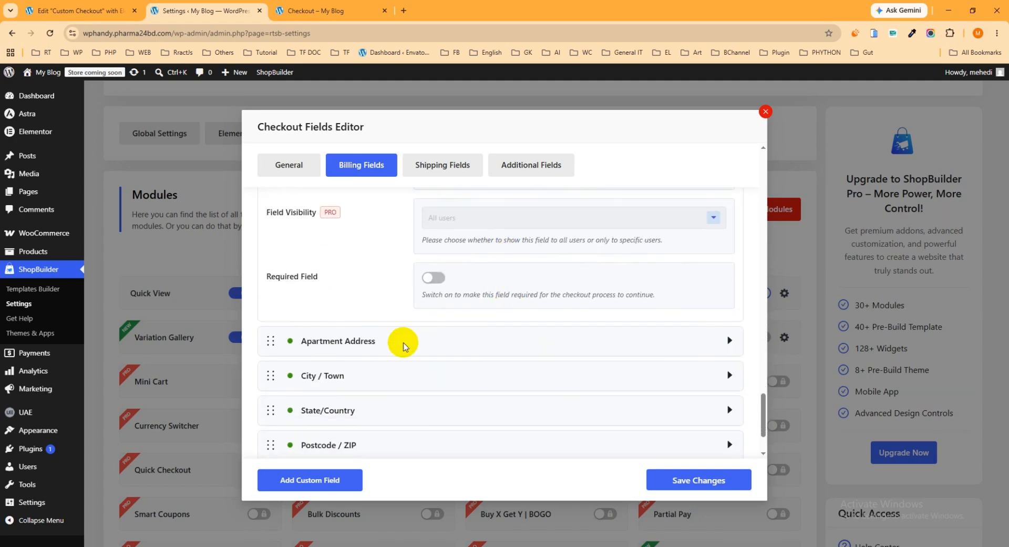
# Disable the Apartment Address billing field
pyautogui.click(730, 340)
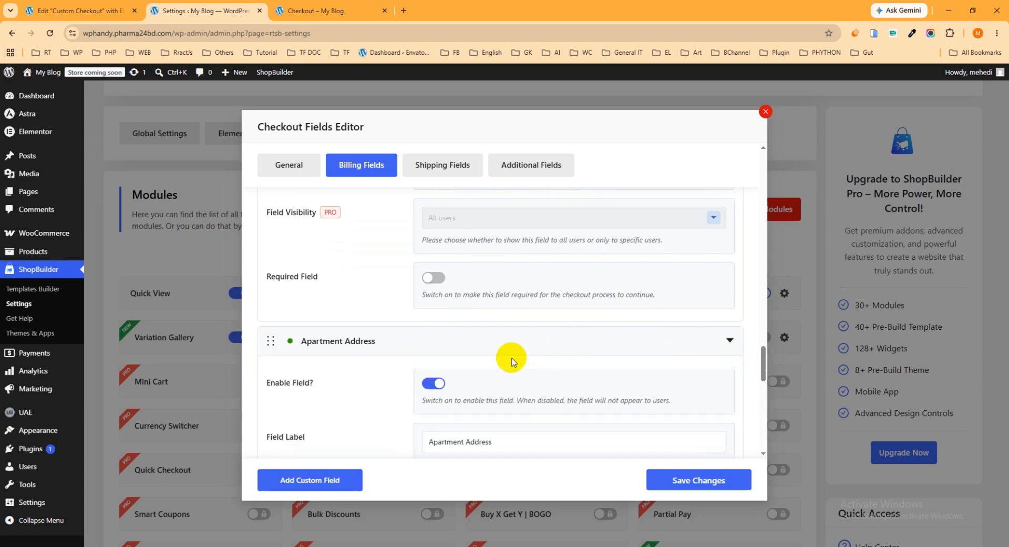
pyautogui.scroll(-2, 511, 362)
pyautogui.scroll(-8, 463, 347)
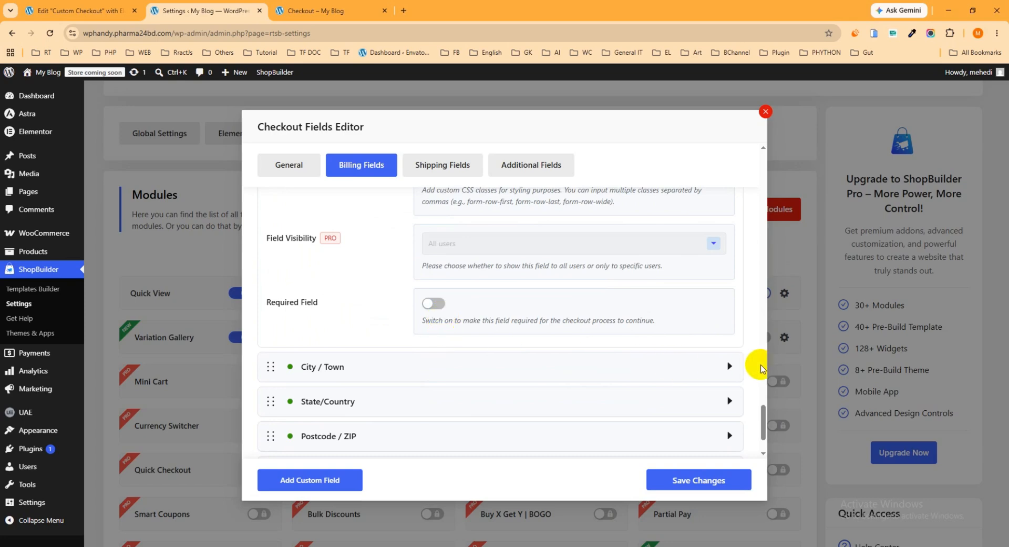
# Make the City / Town billing field optional by switching off its Required Field setting
pyautogui.click(728, 367)
pyautogui.scroll(-3, 605, 355)
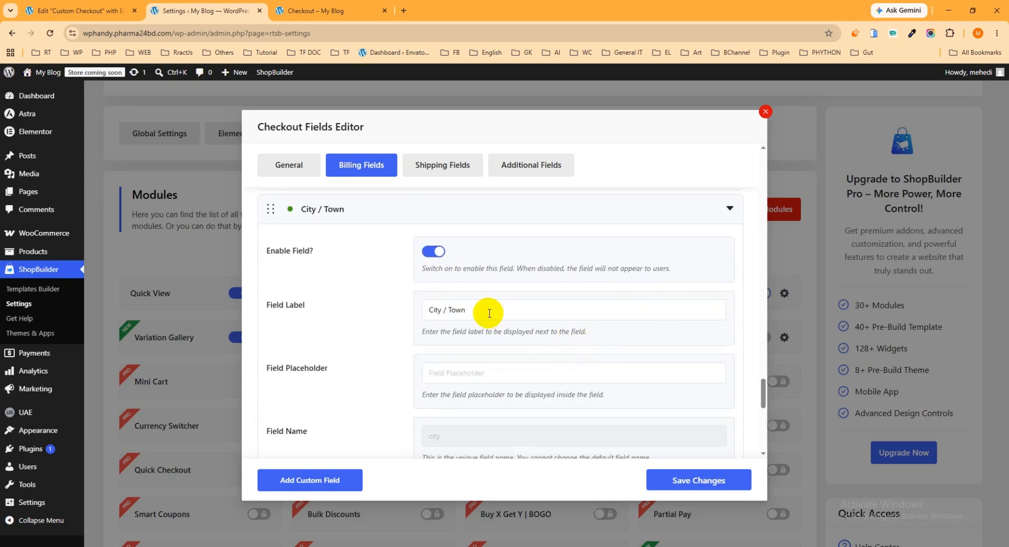
pyautogui.scroll(-5, 459, 277)
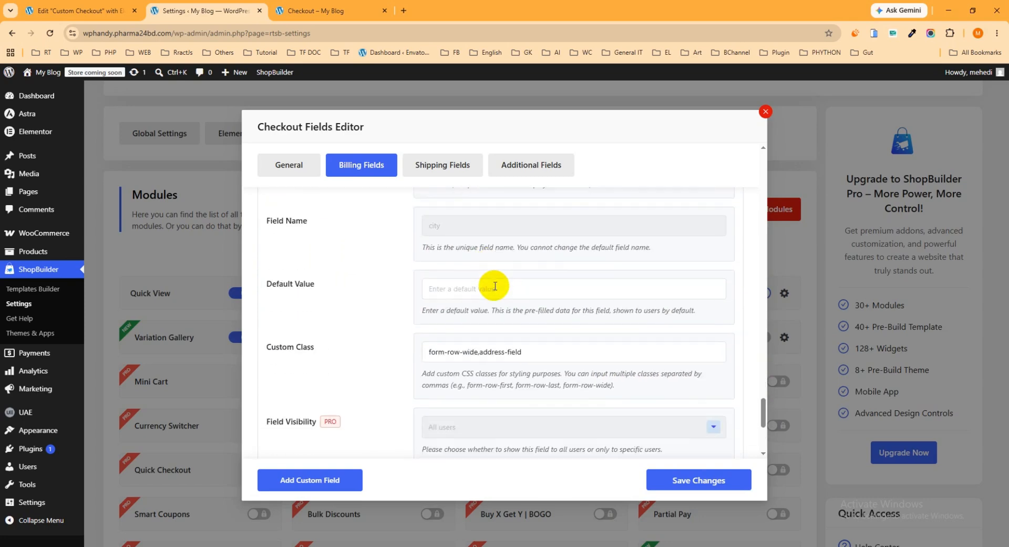
pyautogui.scroll(-2, 473, 332)
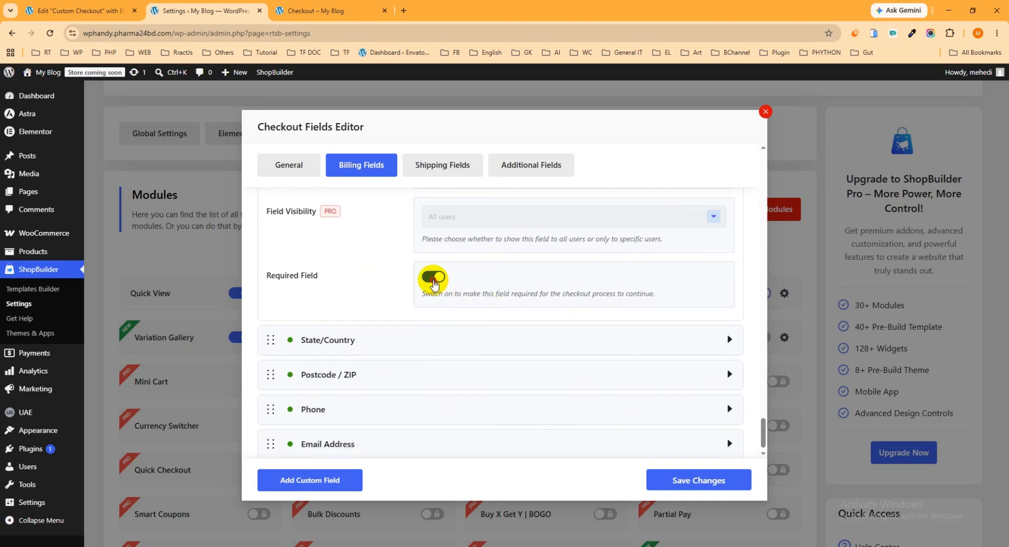
pyautogui.click(434, 276)
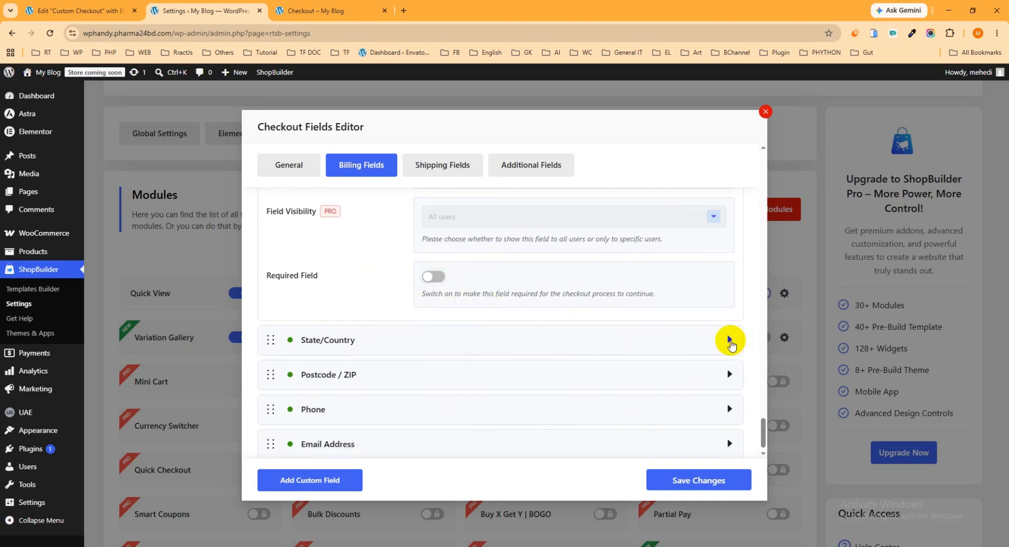
# Disable the State/Country billing field and switch off its Required Field setting
pyautogui.click(729, 339)
pyautogui.scroll(-2, 608, 354)
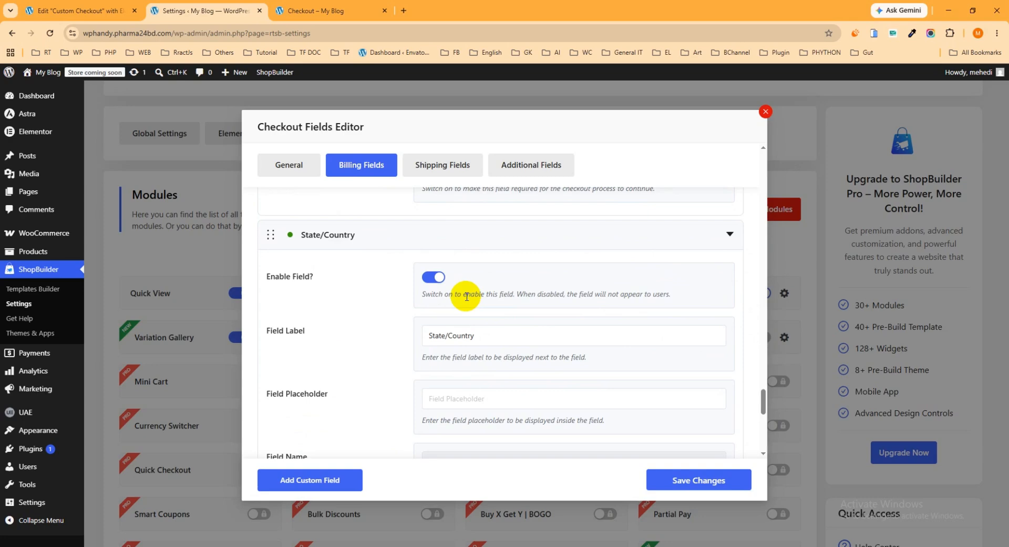
pyautogui.click(435, 275)
pyautogui.scroll(-7, 512, 295)
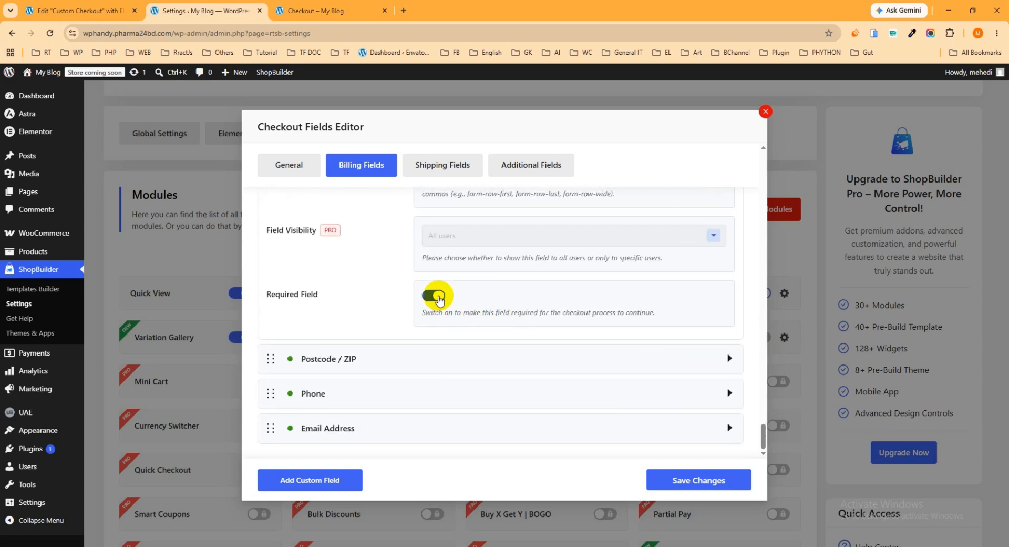
pyautogui.click(434, 295)
# Disable the Postcode / ZIP billing field, switch off its Required Field setting, and save the Checkout Fields Editor changes
pyautogui.click(728, 358)
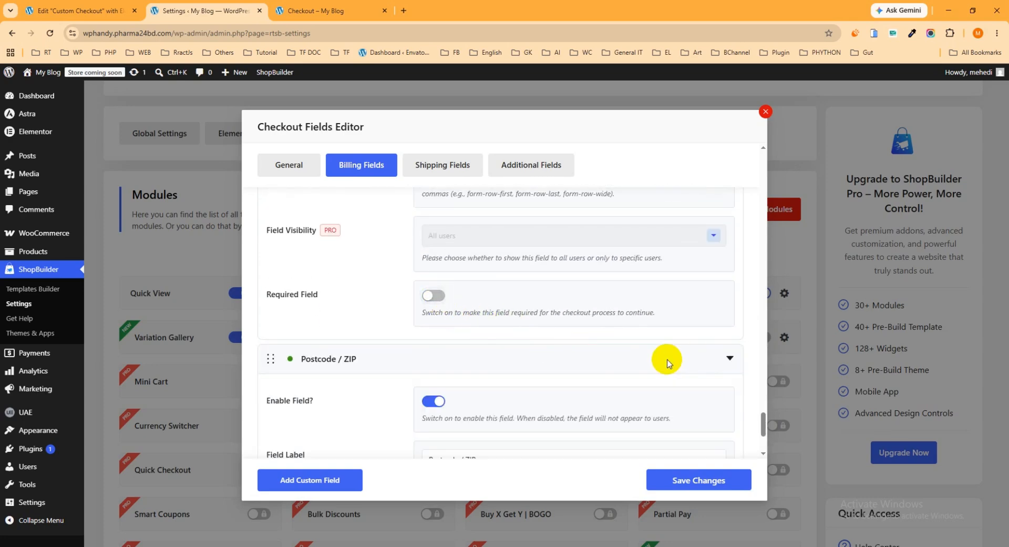
pyautogui.scroll(-3, 579, 347)
pyautogui.click(433, 244)
pyautogui.scroll(-6, 473, 295)
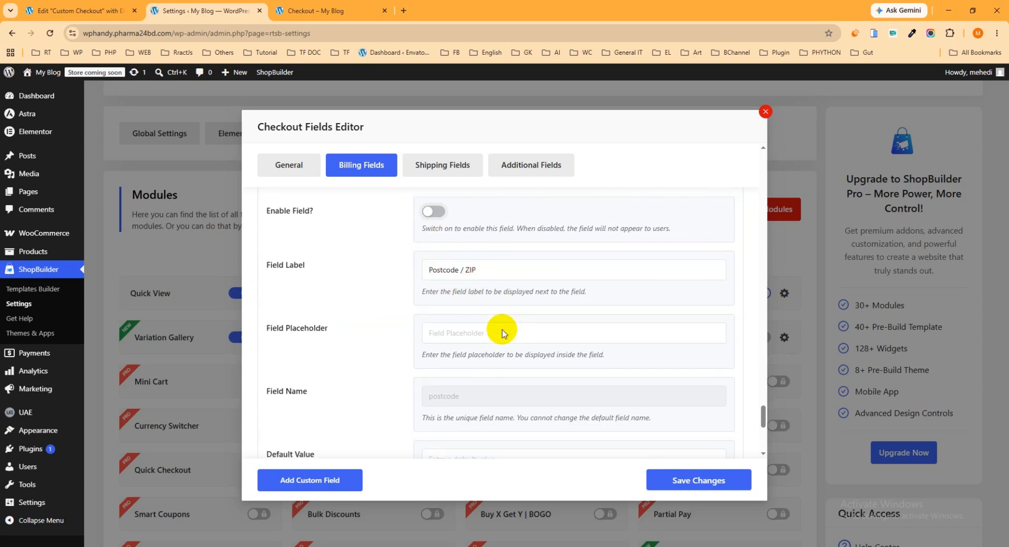
pyautogui.click(436, 375)
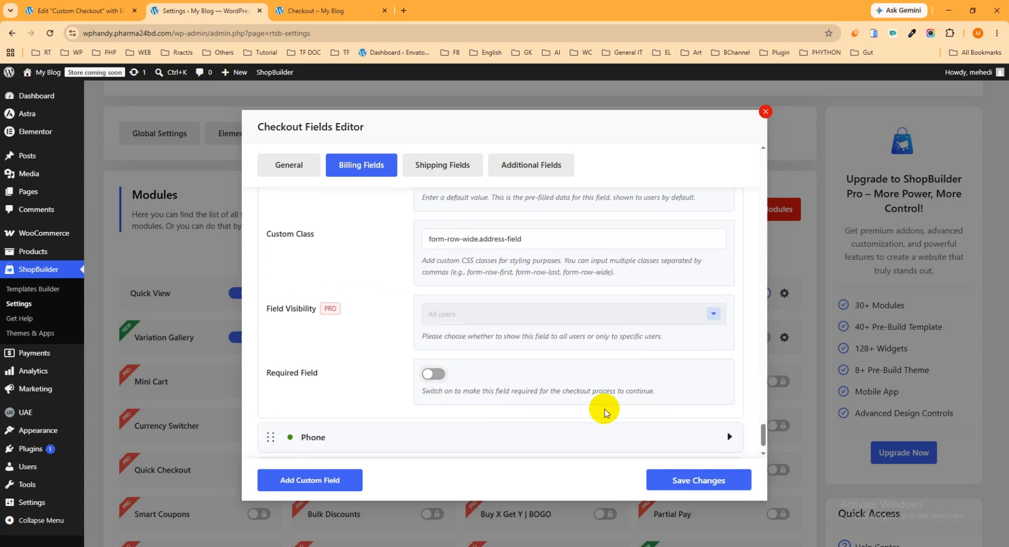
pyautogui.click(708, 485)
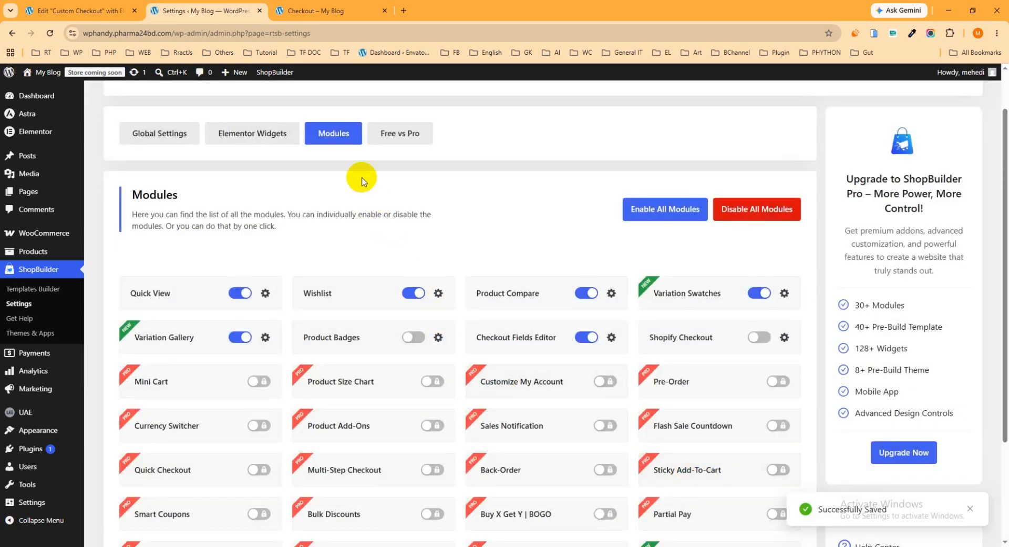
# Reload the live Checkout page and examine which billing fields it shows and which are optional
pyautogui.click(322, 8)
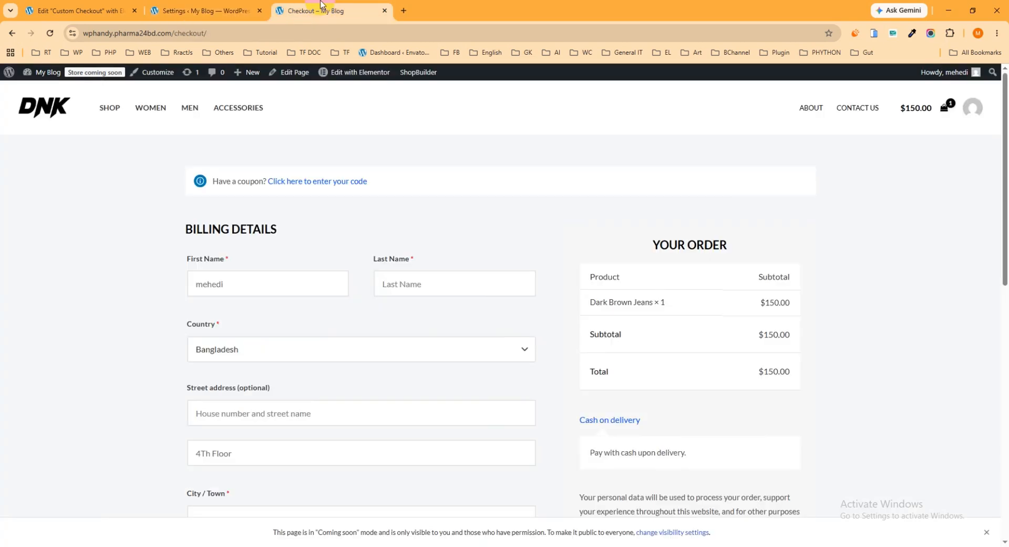
pyautogui.click(50, 34)
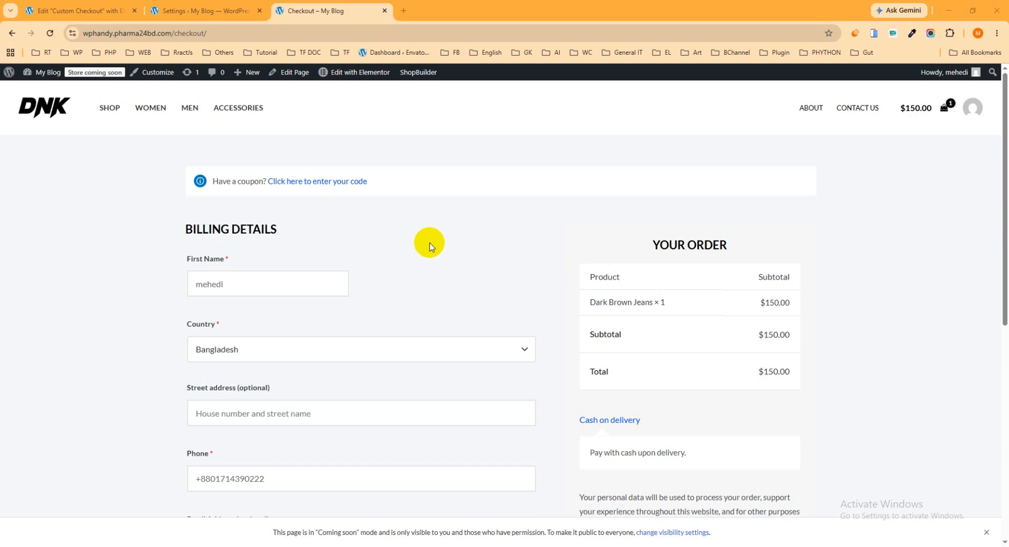
pyautogui.scroll(-2, 430, 247)
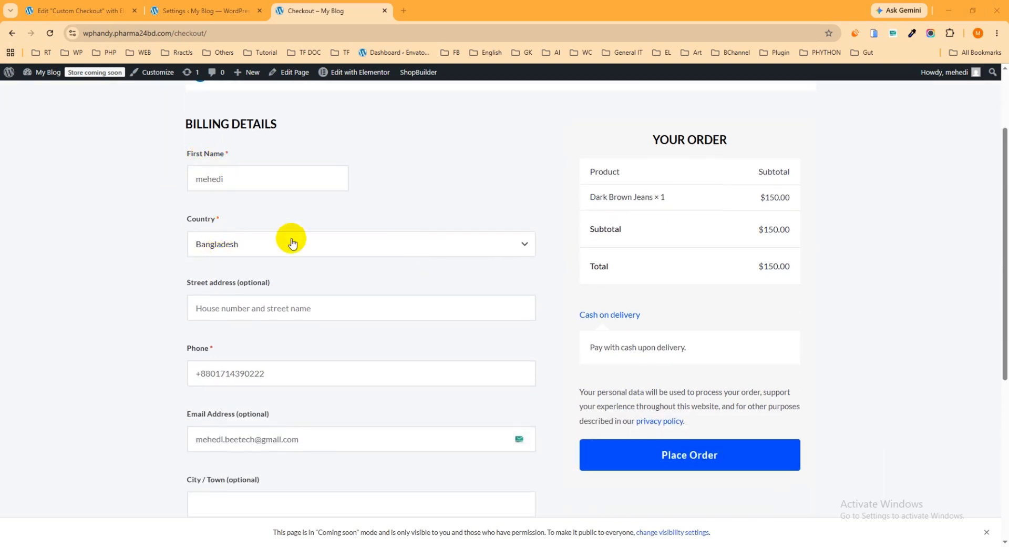
pyautogui.scroll(-1, 289, 239)
pyautogui.scroll(-2, 336, 251)
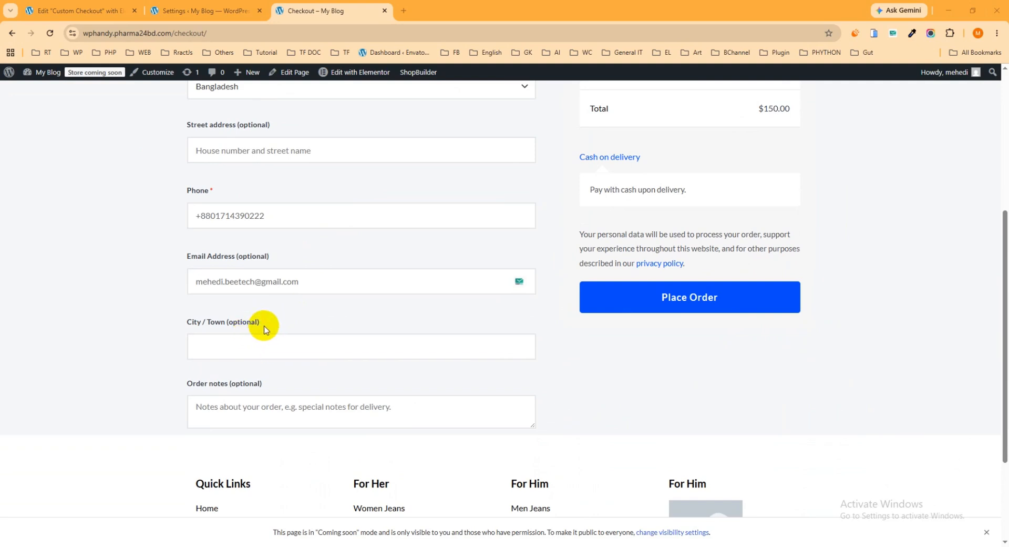
# Open the Billing Fields settings of ShopBuilder's Checkout Fields Editor module and compare them with the live Checkout page's City / Town field
pyautogui.moveTo(271, 324); pyautogui.dragTo(193, 325)
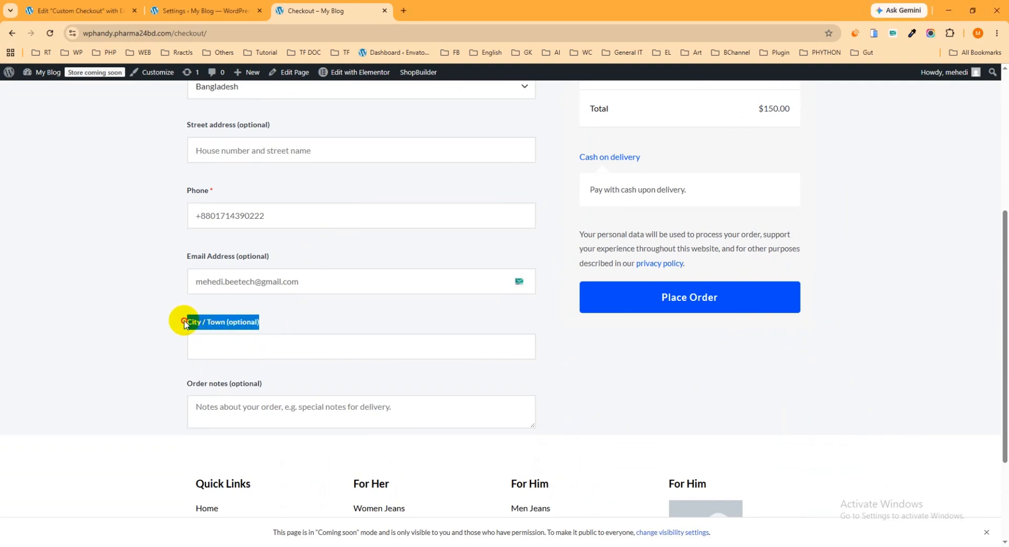
pyautogui.click(283, 321)
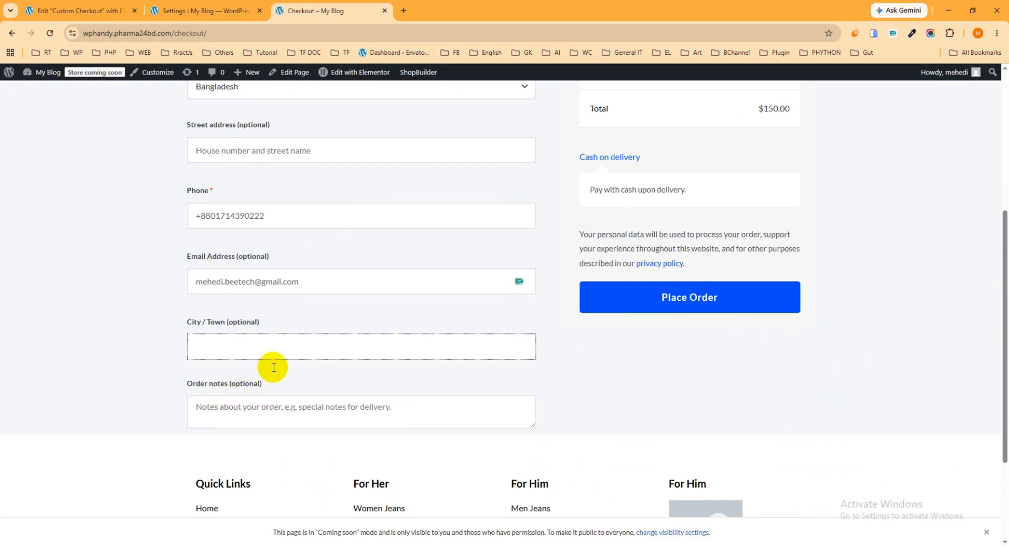
pyautogui.click(226, 9)
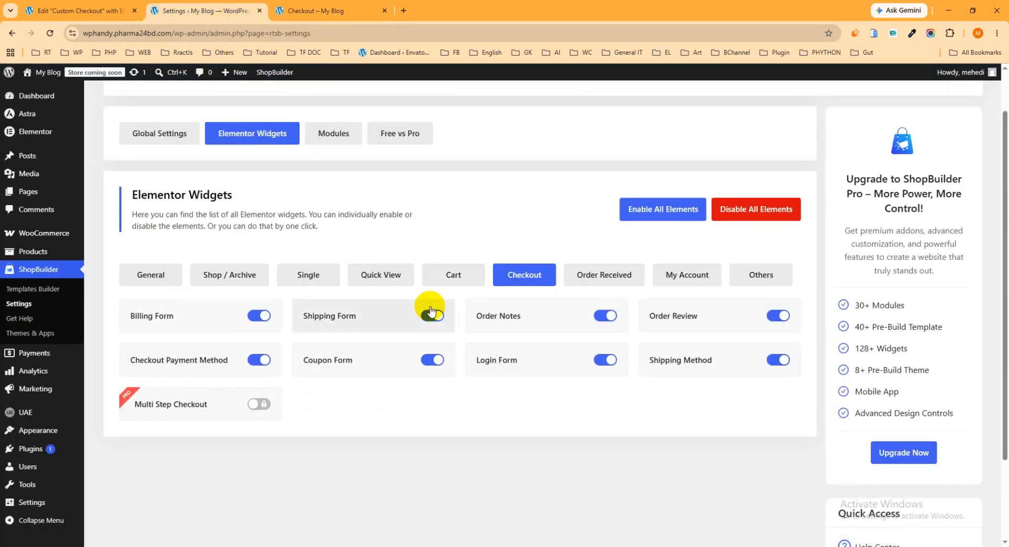
pyautogui.click(333, 133)
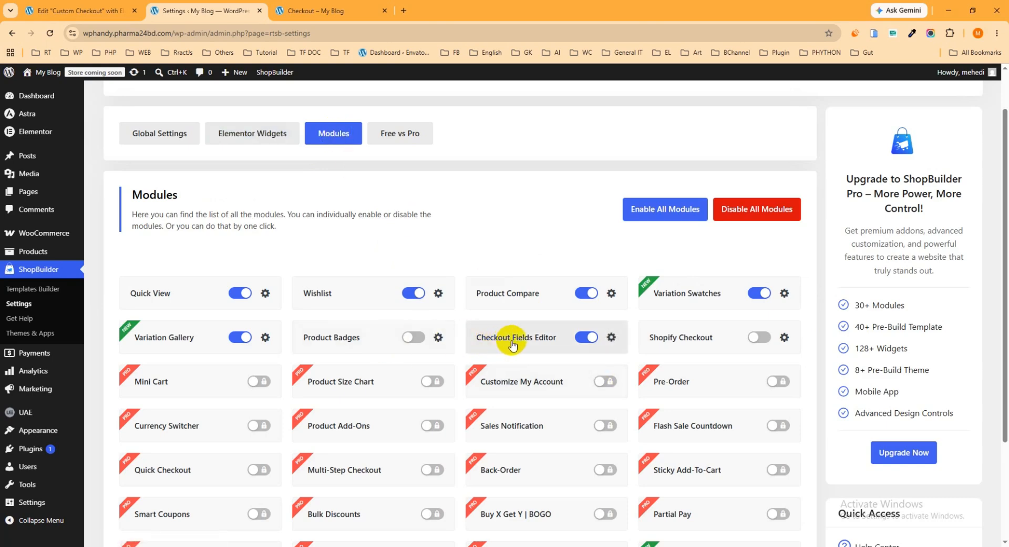
pyautogui.click(610, 338)
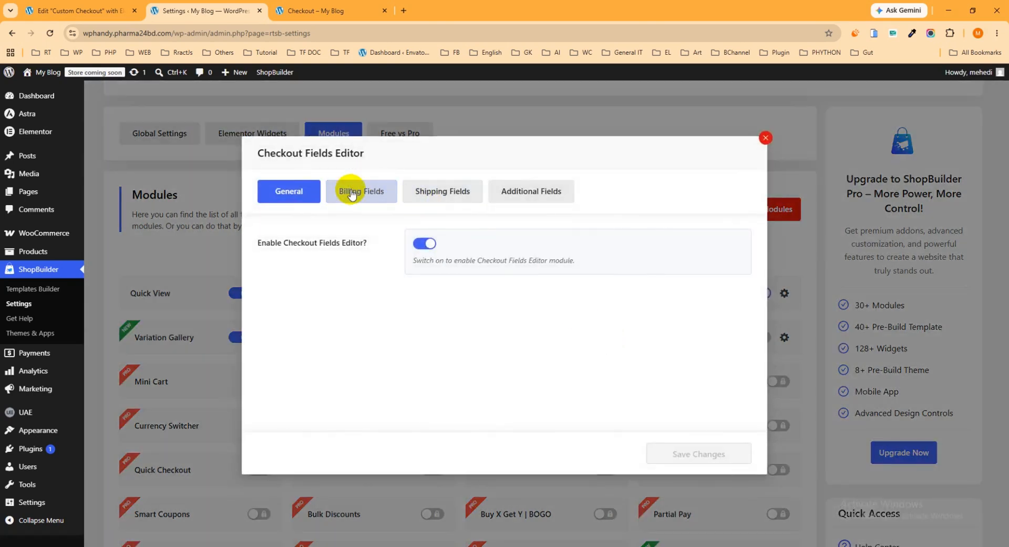
pyautogui.click(368, 193)
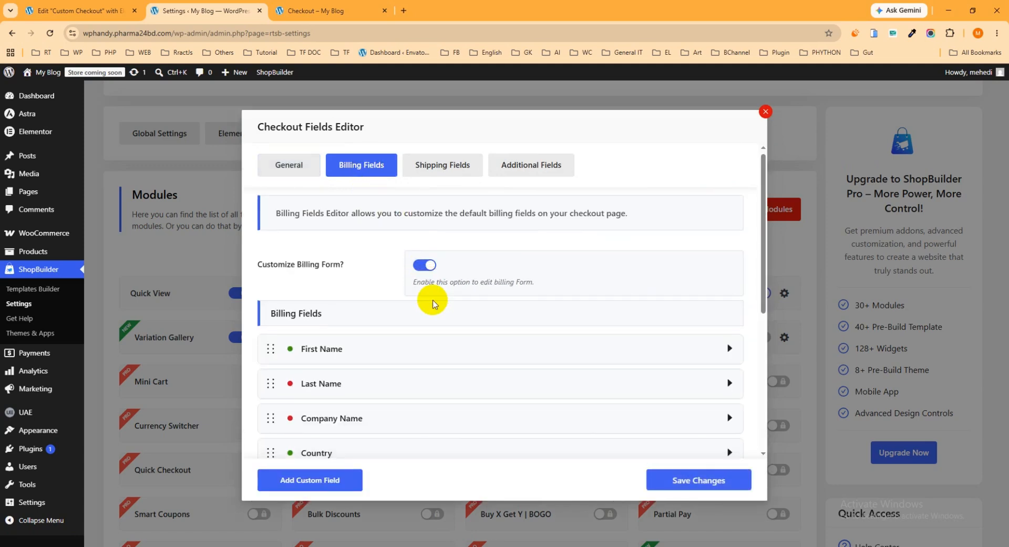
pyautogui.scroll(-3, 444, 324)
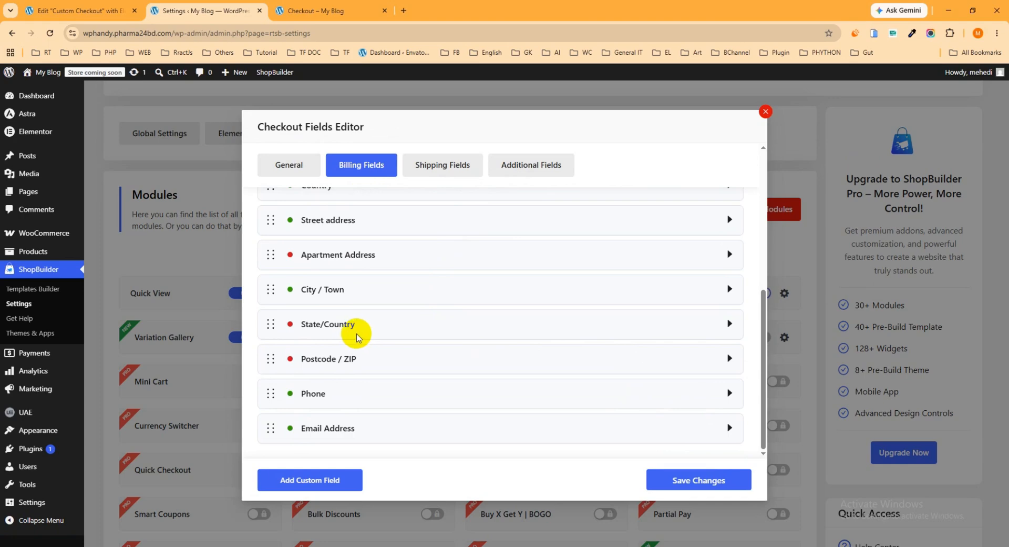
pyautogui.click(340, 12)
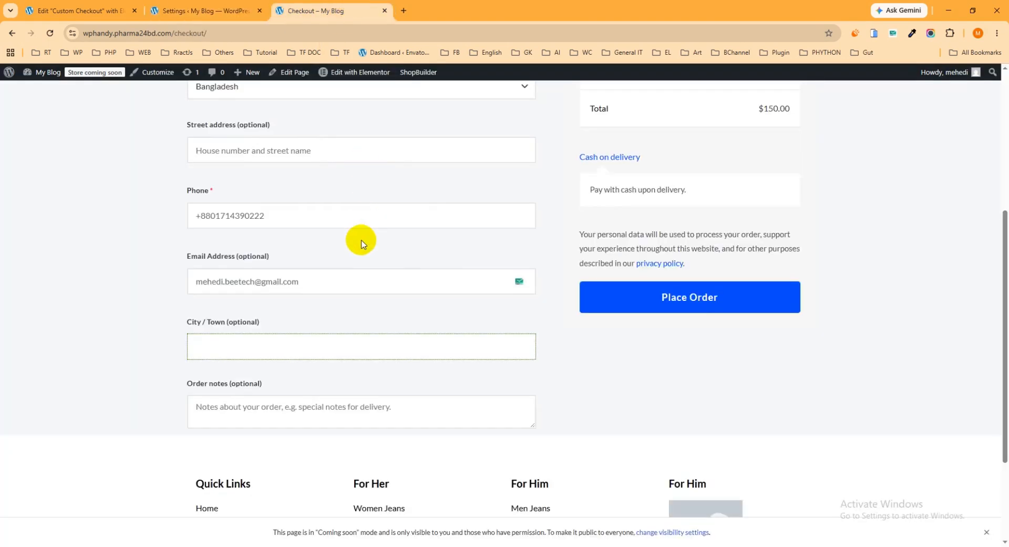
pyautogui.click(219, 10)
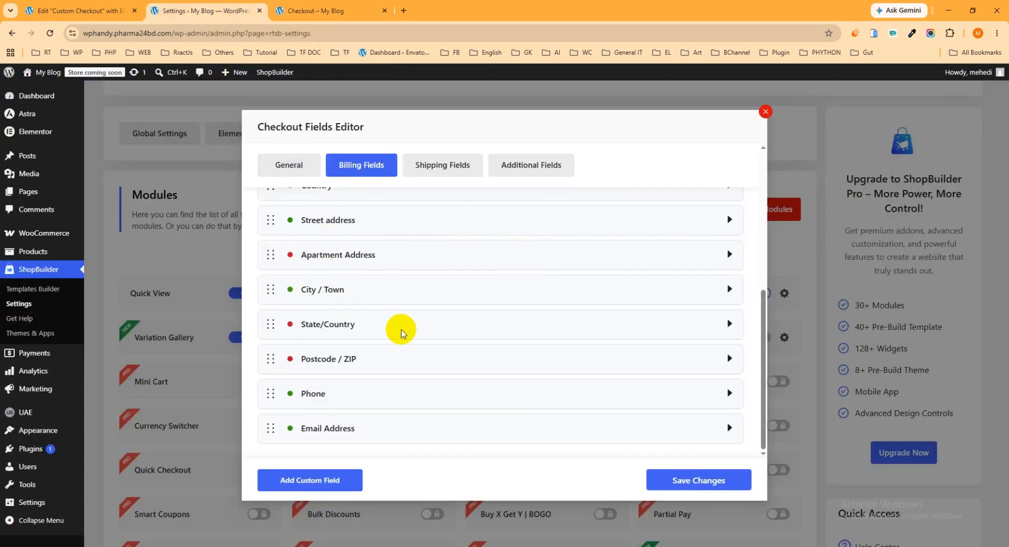
# Disable the City / Town billing field and save the Checkout Fields Editor changes
pyautogui.click(728, 289)
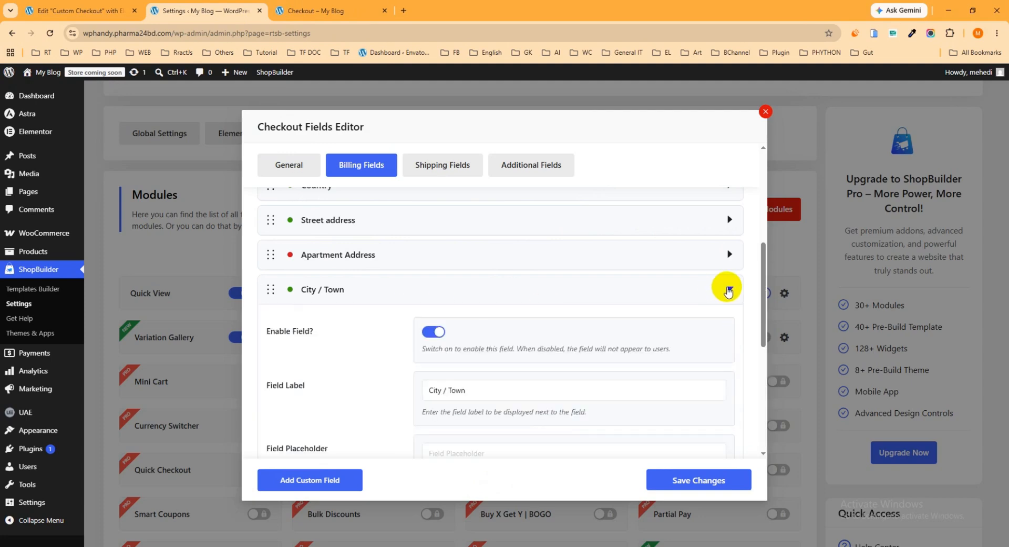
pyautogui.click(434, 332)
pyautogui.scroll(-3, 457, 329)
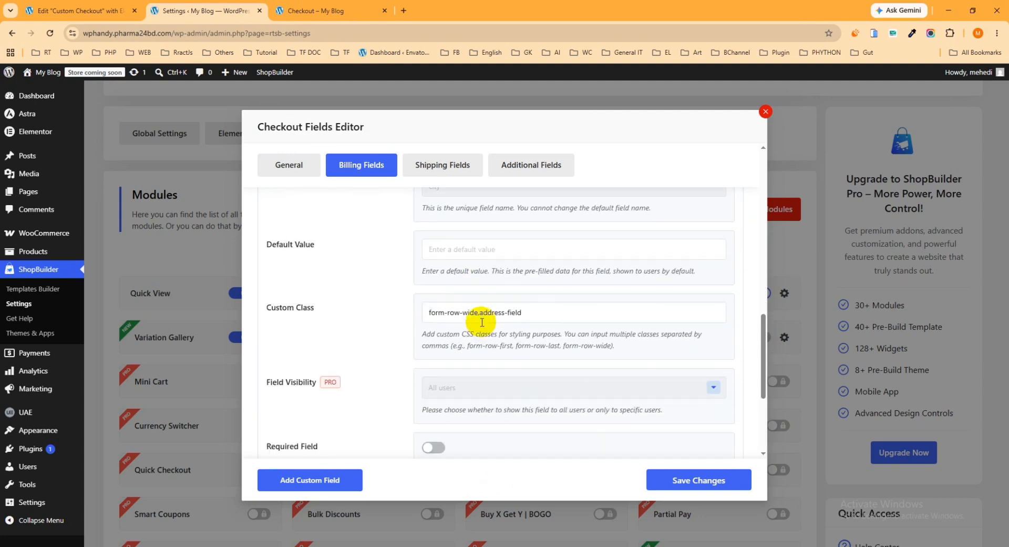
pyautogui.click(699, 480)
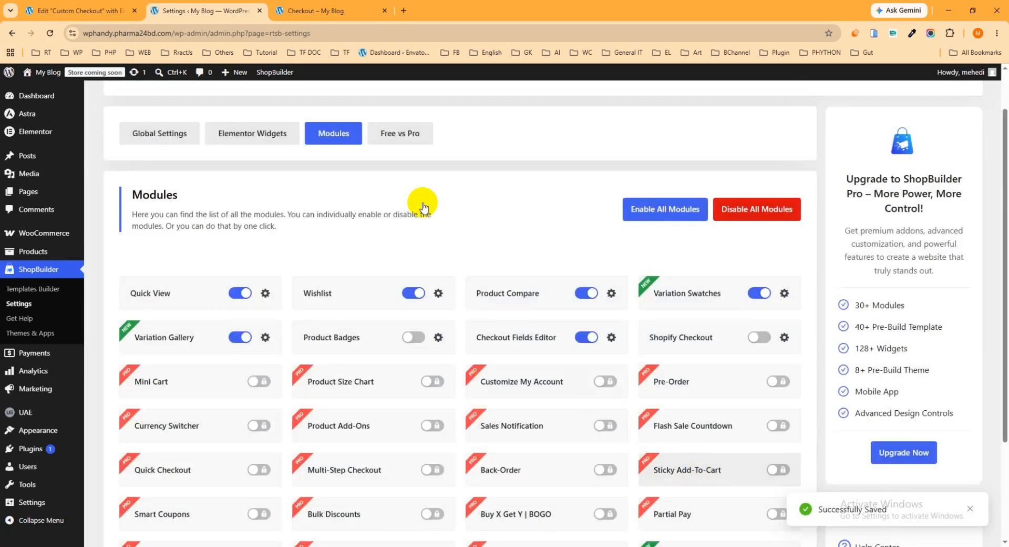
# Reload the live Checkout page and check which billing and order note fields it shows
pyautogui.click(316, 10)
pyautogui.click(50, 33)
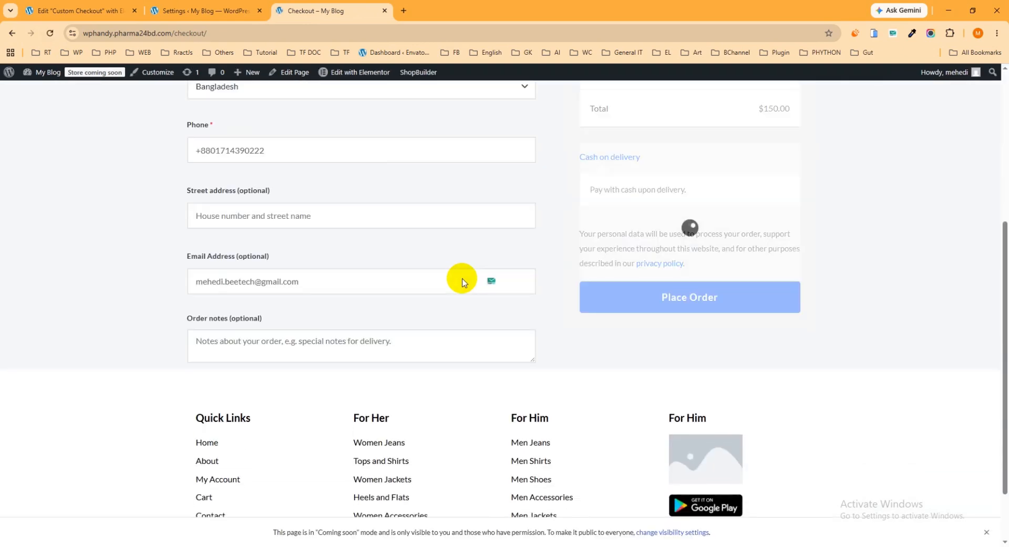
pyautogui.scroll(-1, 411, 310)
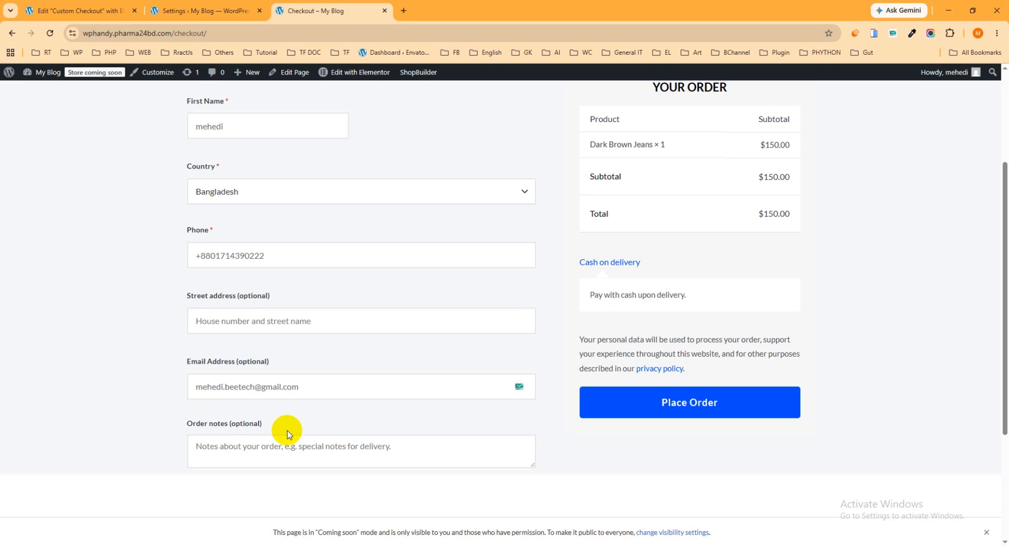
# In the Custom Checkout Elementor template, hide the Order Notes widget on desktop, tablet portrait and mobile portrait
pyautogui.click(79, 10)
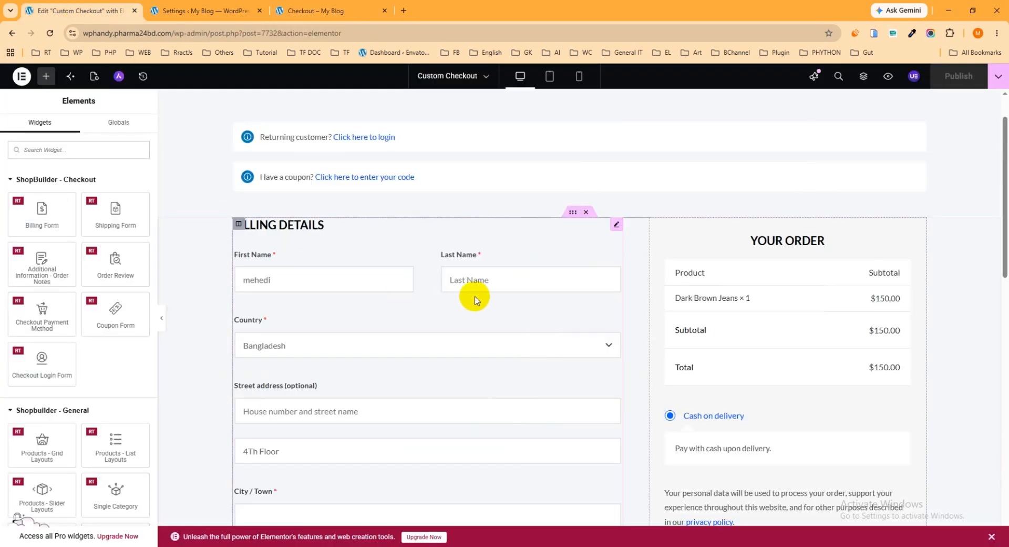
pyautogui.scroll(-9, 476, 299)
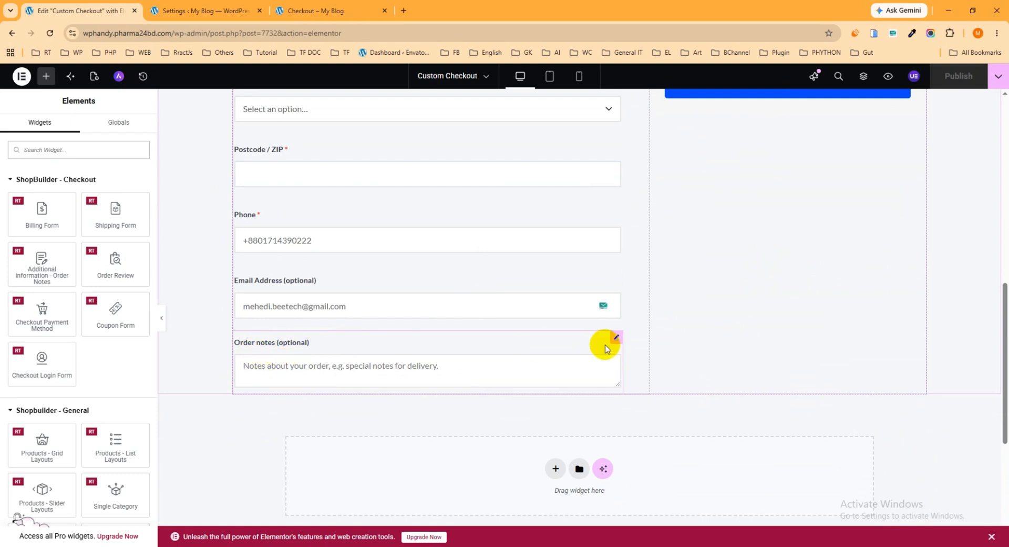
pyautogui.click(617, 339)
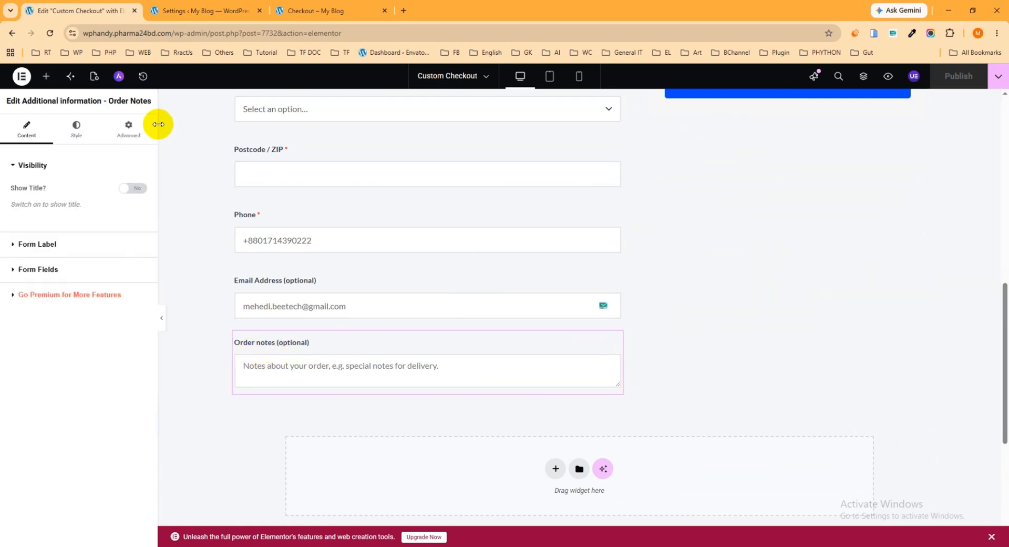
pyautogui.click(130, 135)
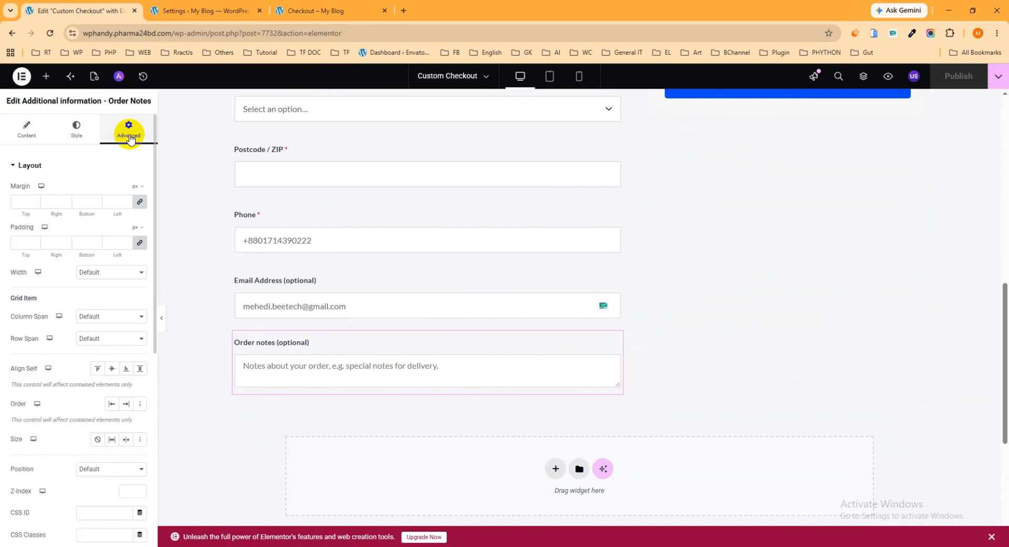
pyautogui.click(46, 370)
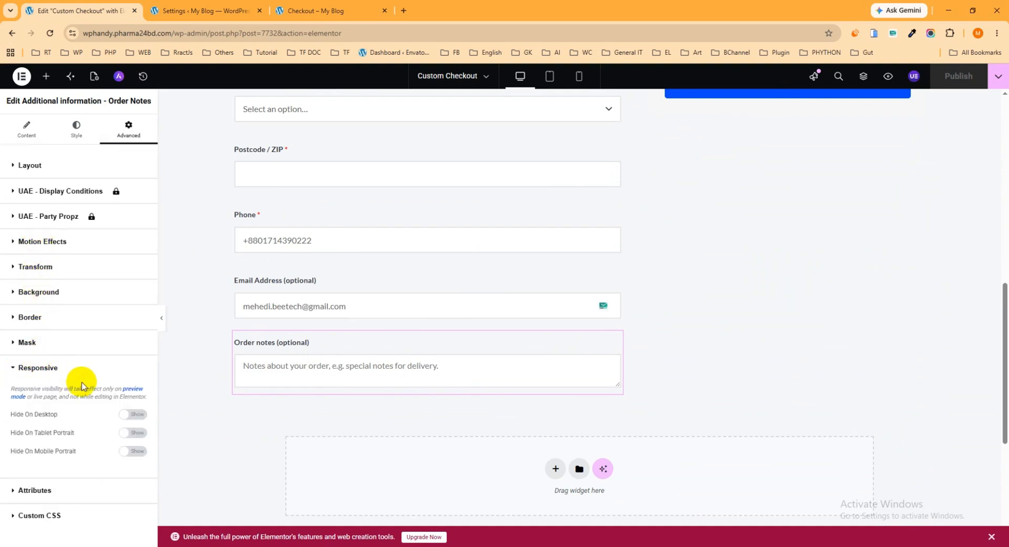
pyautogui.click(136, 415)
pyautogui.click(136, 432)
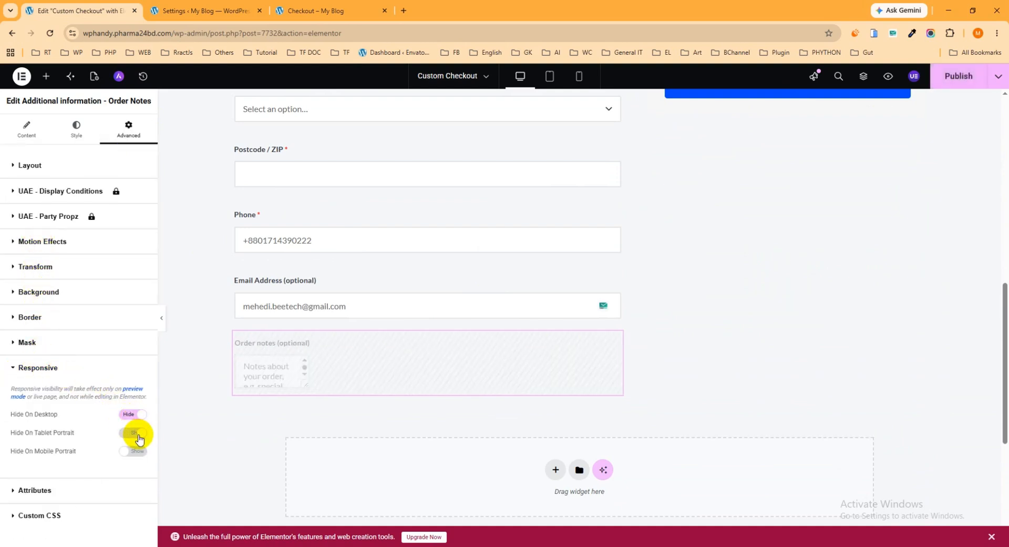
pyautogui.click(135, 451)
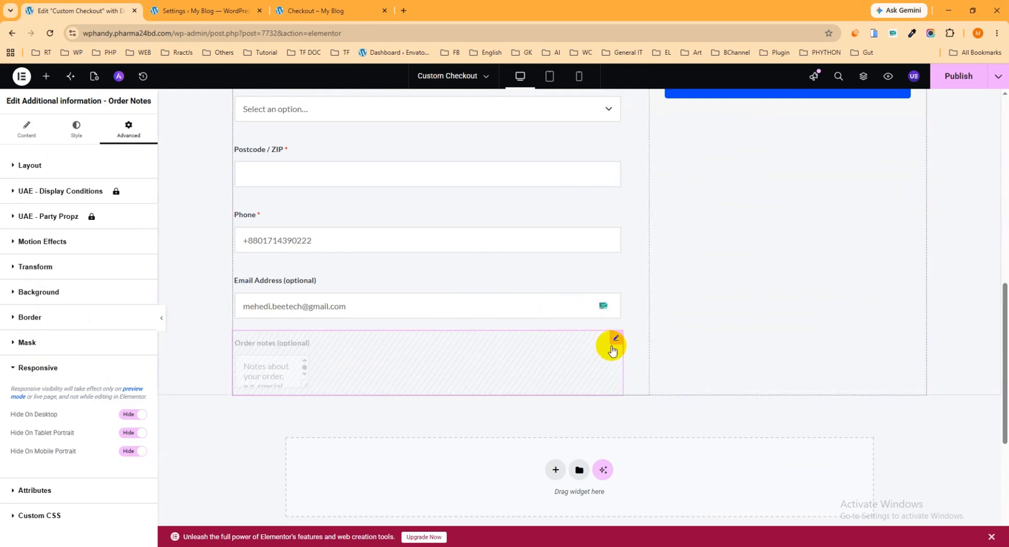
# Delete the Order Notes widget from the Custom Checkout template and publish the template
pyautogui.rightClick(614, 342)
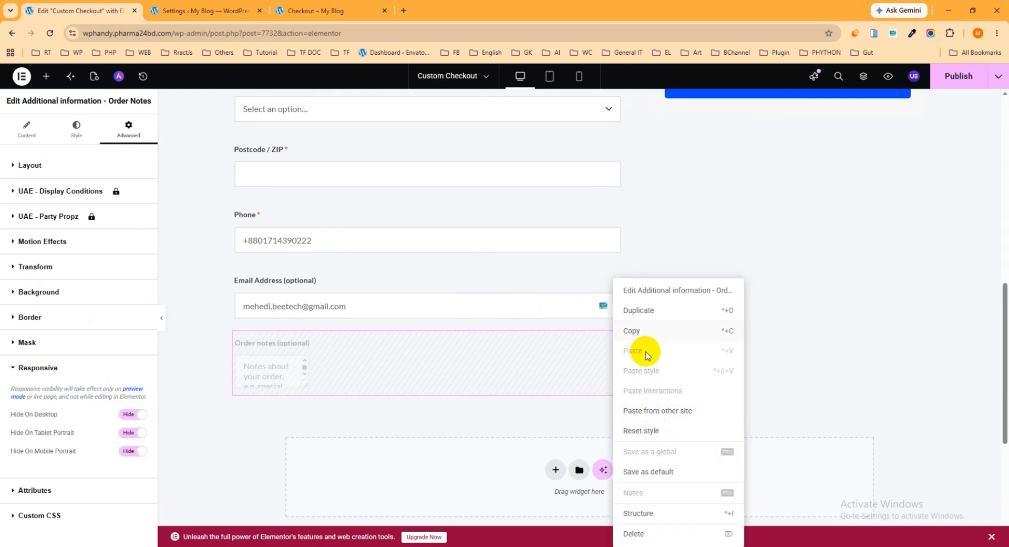
pyautogui.click(640, 535)
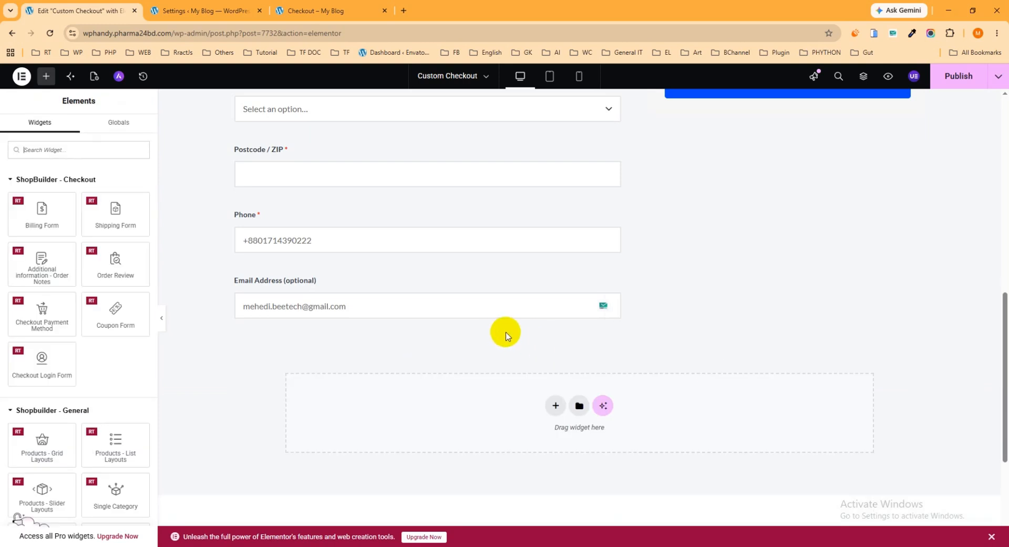
pyautogui.click(959, 77)
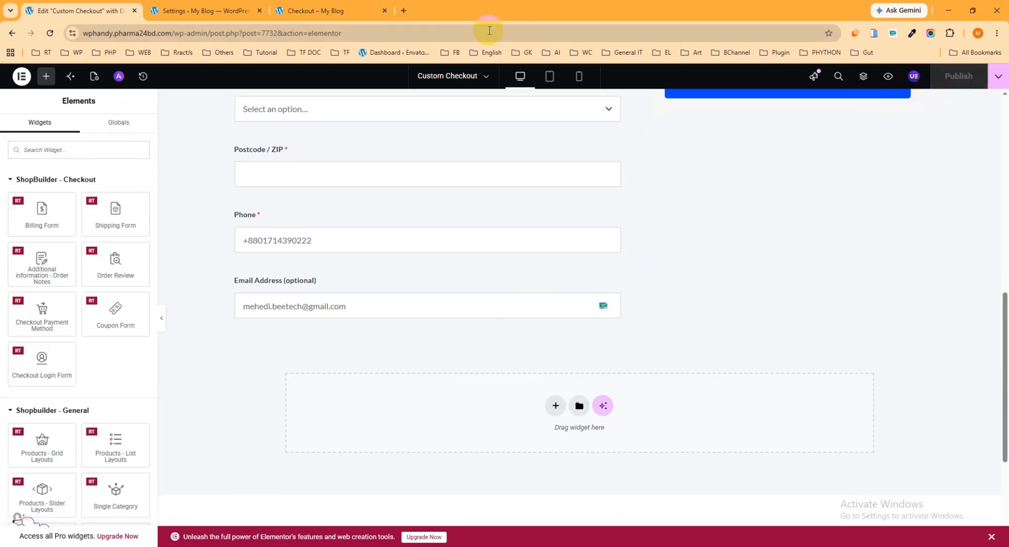
# Reload the live Checkout page and examine its layout from the coupon notice down to the end of the billing form
pyautogui.click(318, 10)
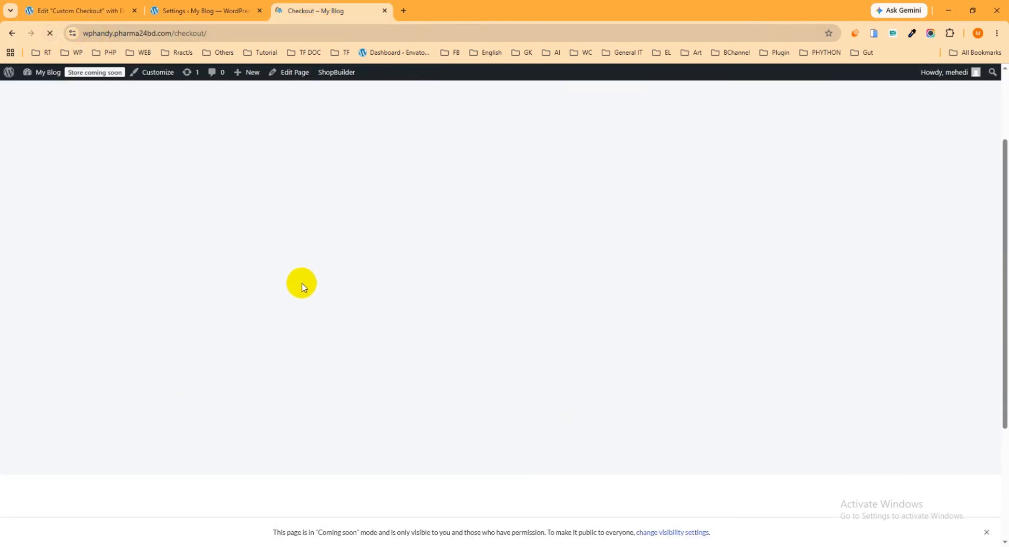
pyautogui.scroll(3, 326, 288)
pyautogui.scroll(-3, 361, 296)
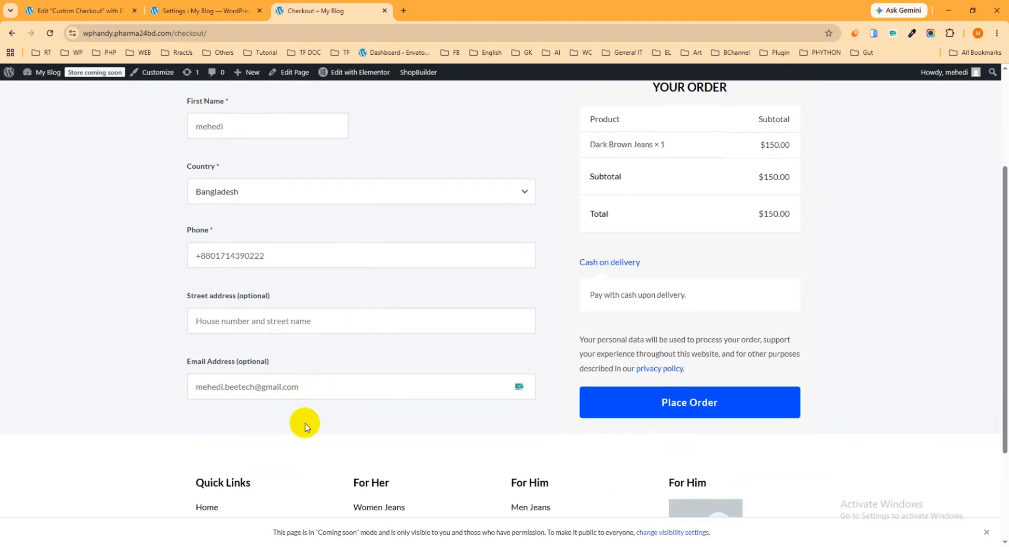
pyautogui.scroll(3, 309, 421)
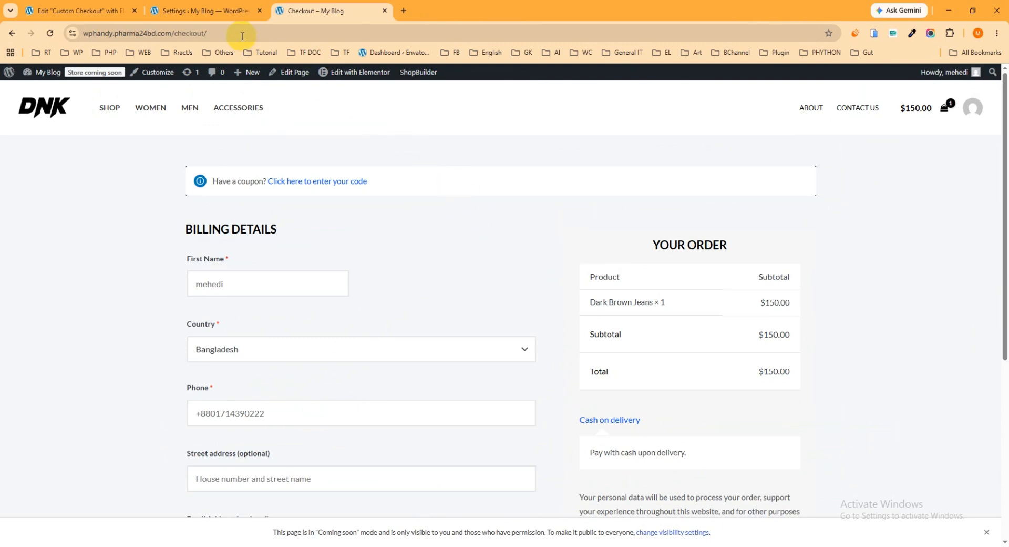
# Set the padding of the inner section holding the billing form and order review to 50 px top and bottom, 0 px on both sides, and publish
pyautogui.click(83, 10)
pyautogui.scroll(10, 617, 272)
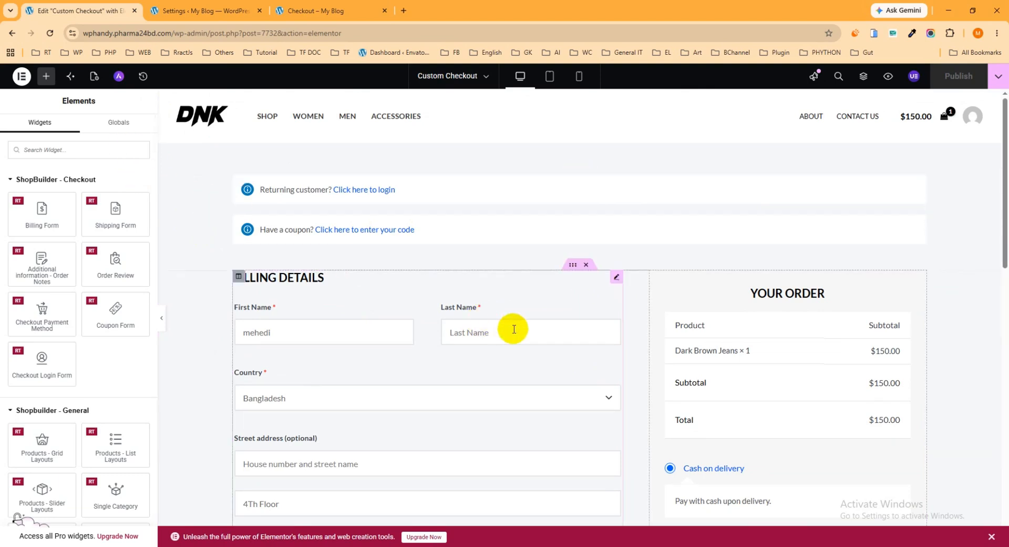
pyautogui.click(572, 264)
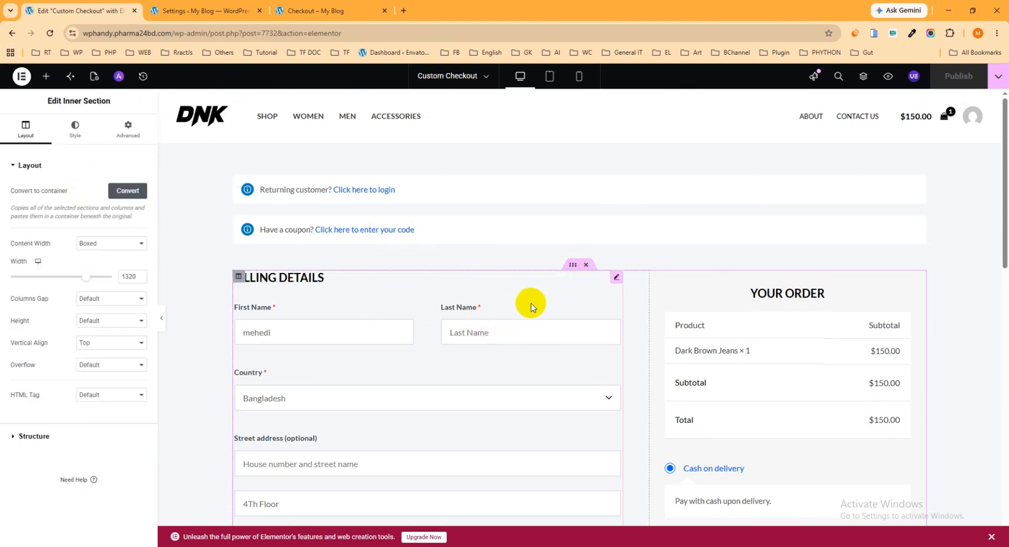
pyautogui.click(126, 129)
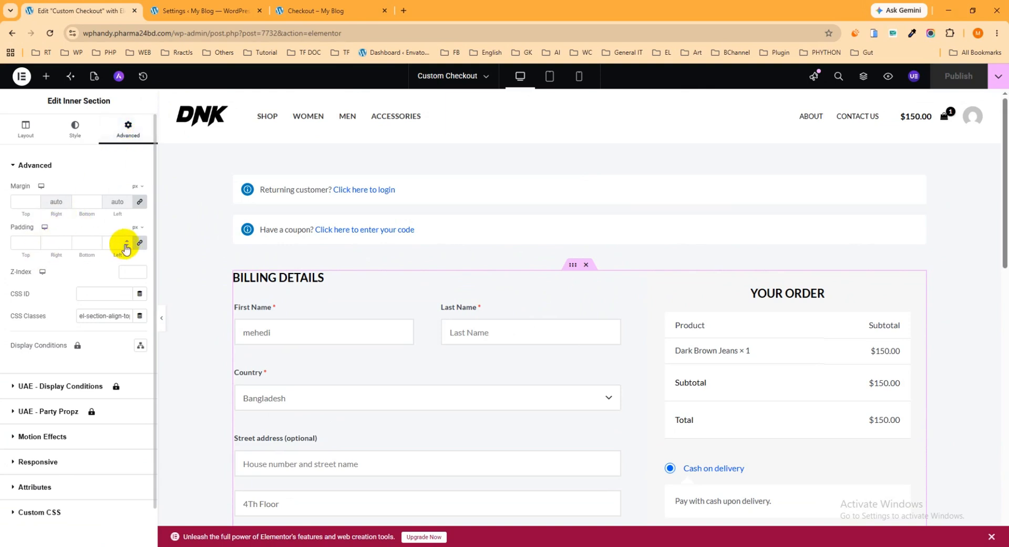
pyautogui.click(15, 243)
pyautogui.write('0')
pyautogui.moveTo(28, 241); pyautogui.dragTo(2, 244)
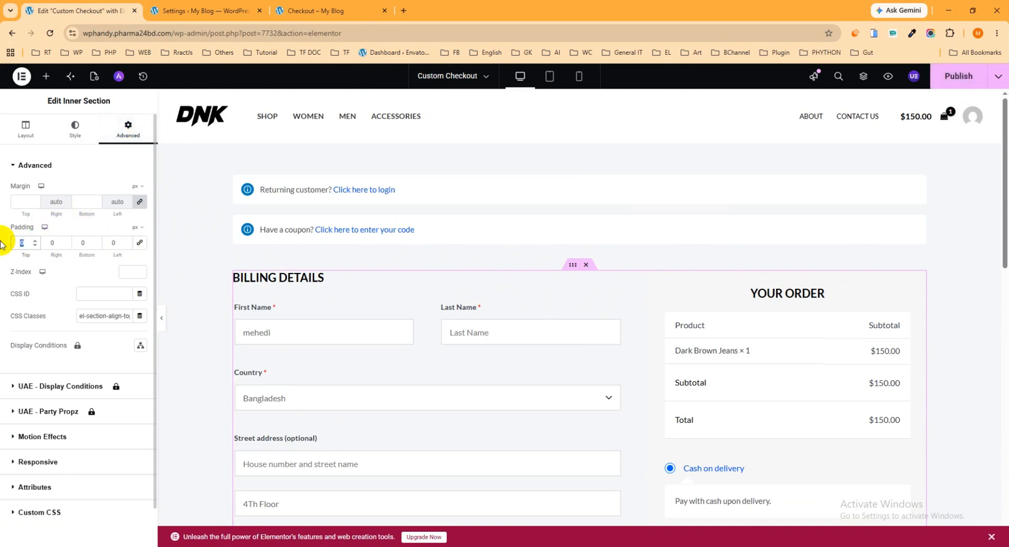
pyautogui.write('50')
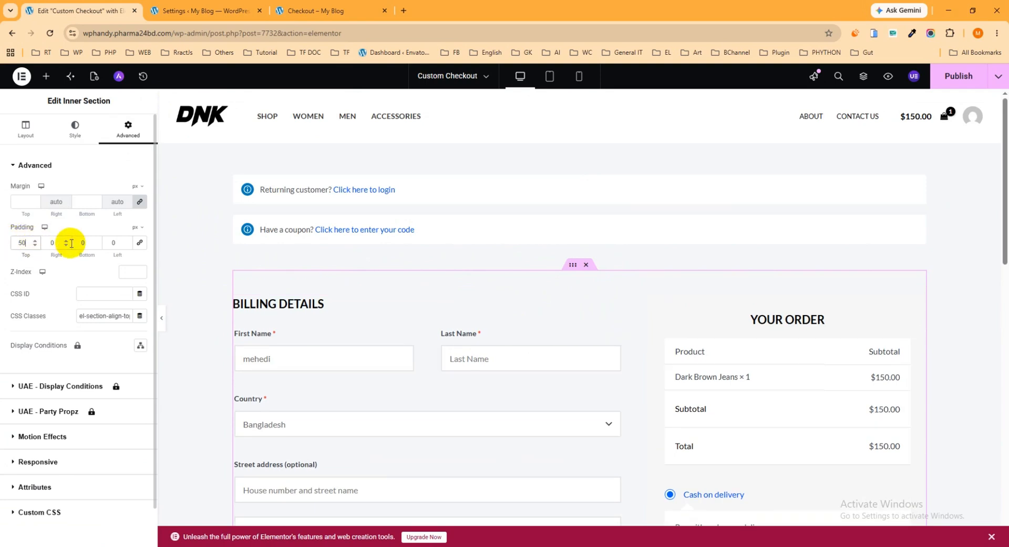
pyautogui.moveTo(84, 243); pyautogui.dragTo(59, 242)
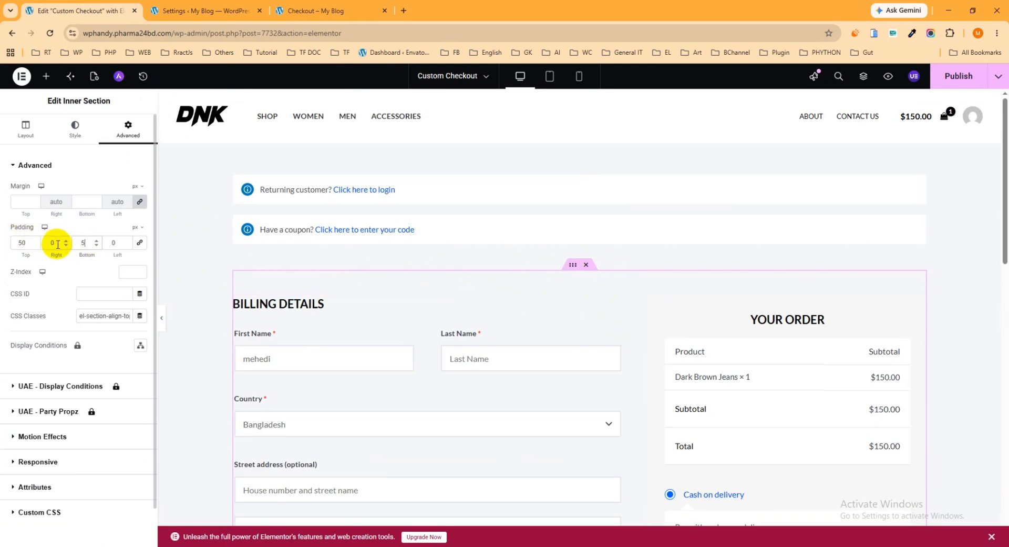
pyautogui.write('50')
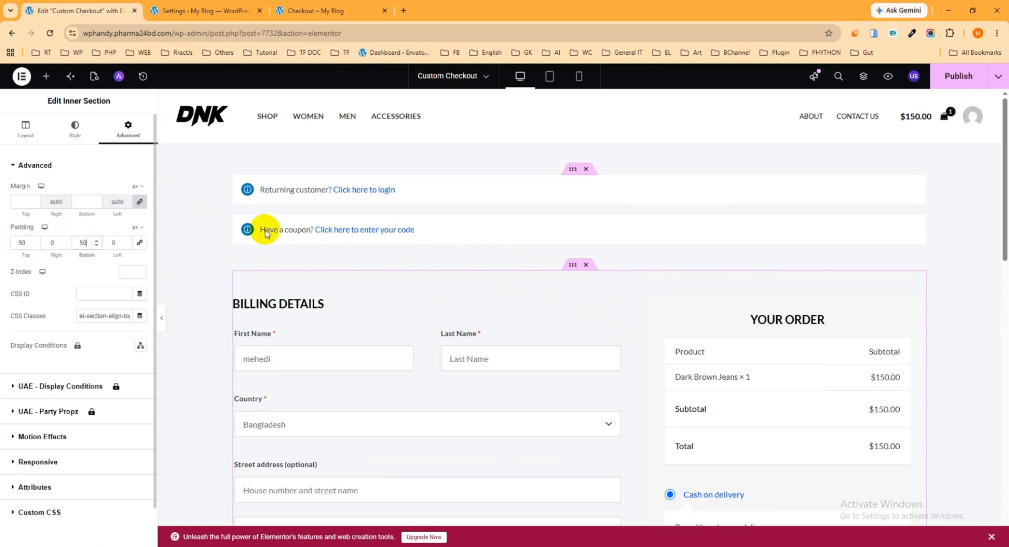
pyautogui.click(953, 80)
pyautogui.click(332, 10)
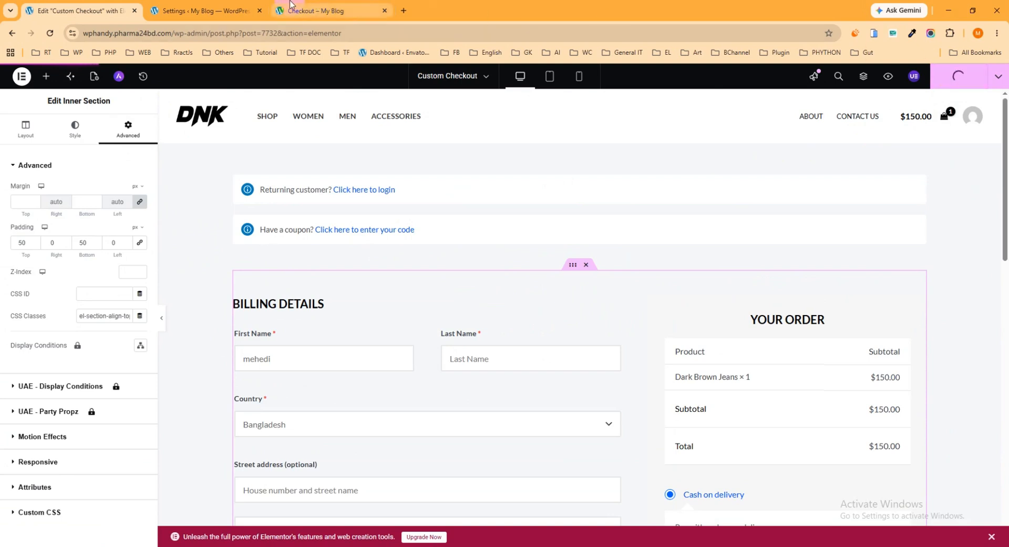
# Reload the live Checkout page and review the simplified billing fields and the order summary with the new section spacing
pyautogui.click(49, 33)
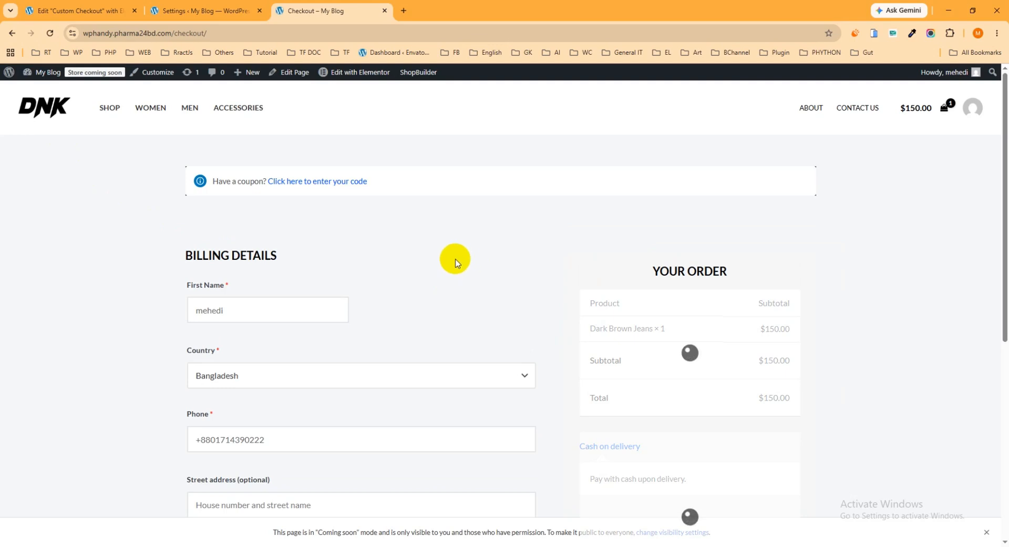
pyautogui.scroll(-2, 456, 263)
pyautogui.scroll(-1, 456, 264)
pyautogui.scroll(1, 454, 264)
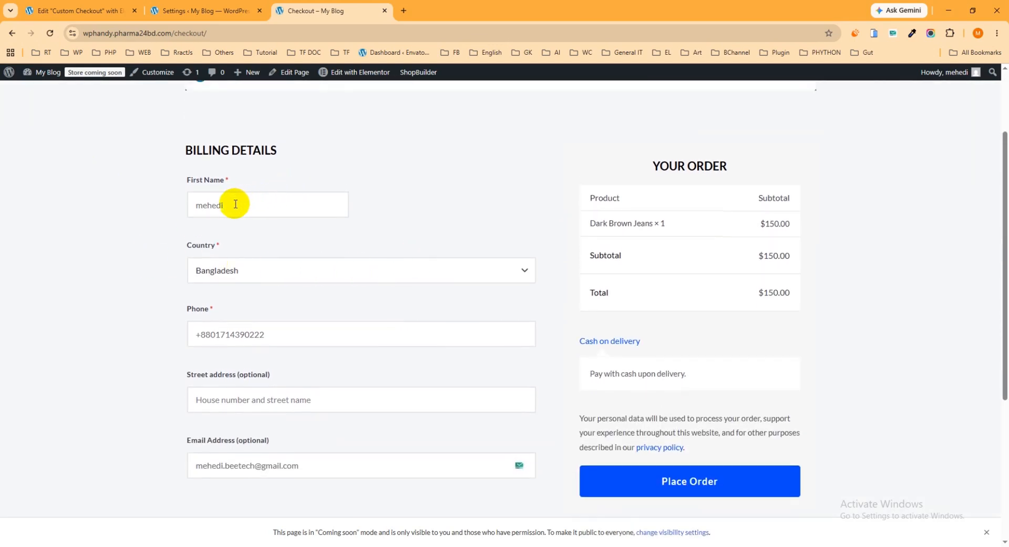
pyautogui.scroll(-2, 371, 273)
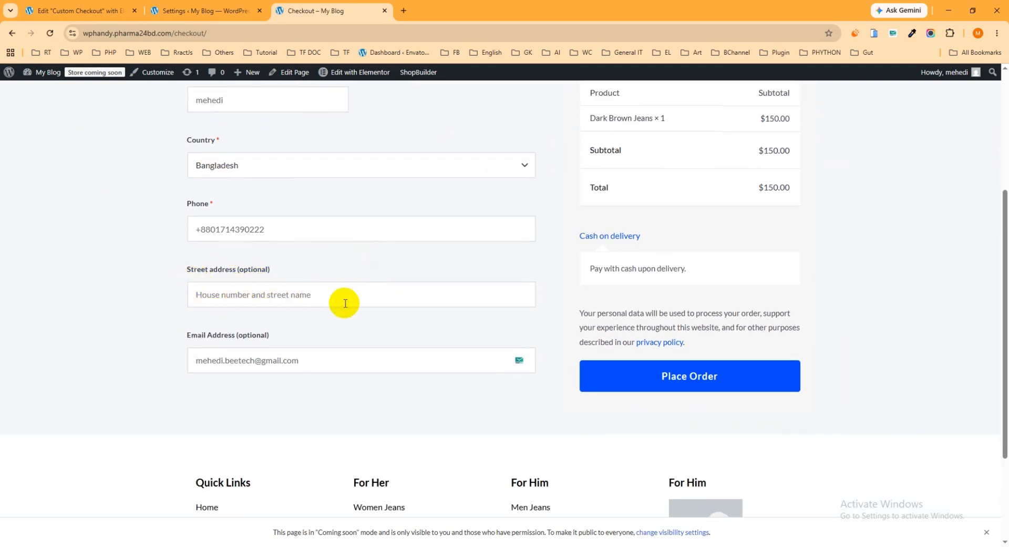
# Place a test cash-on-delivery order for the Dark Brown Jeans and review the order details and billing address on the confirmation page
pyautogui.click(708, 376)
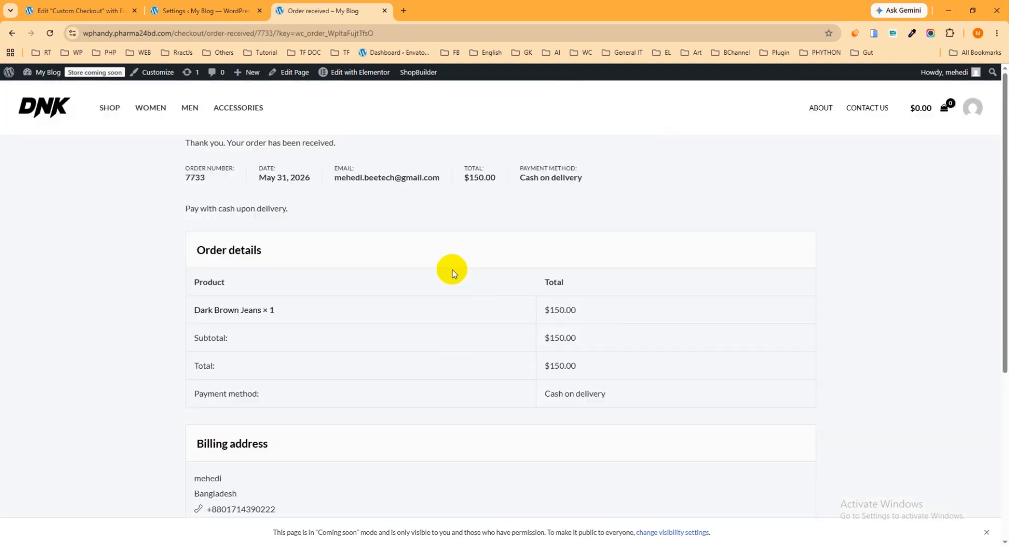
pyautogui.scroll(-4, 453, 272)
pyautogui.scroll(3, 454, 273)
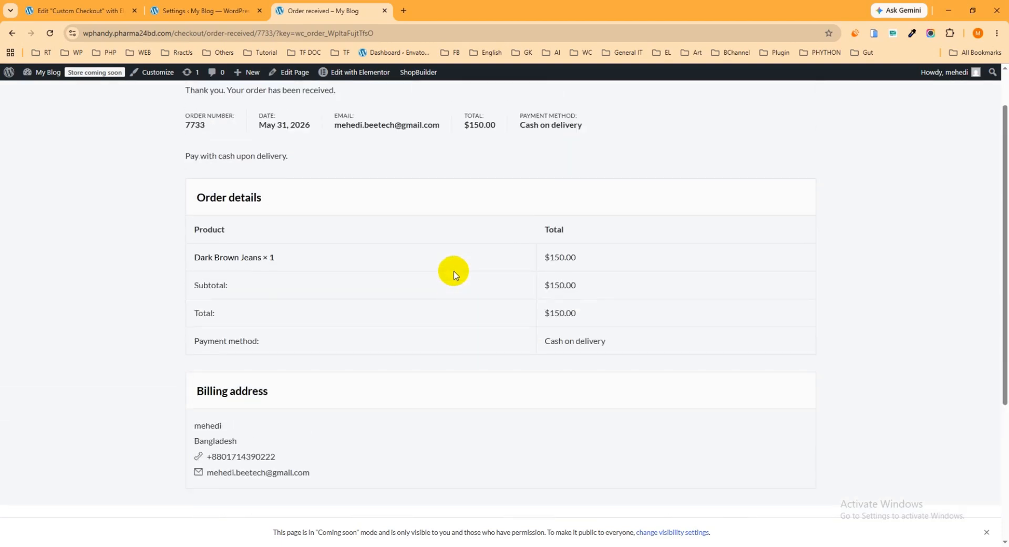
pyautogui.scroll(1, 454, 274)
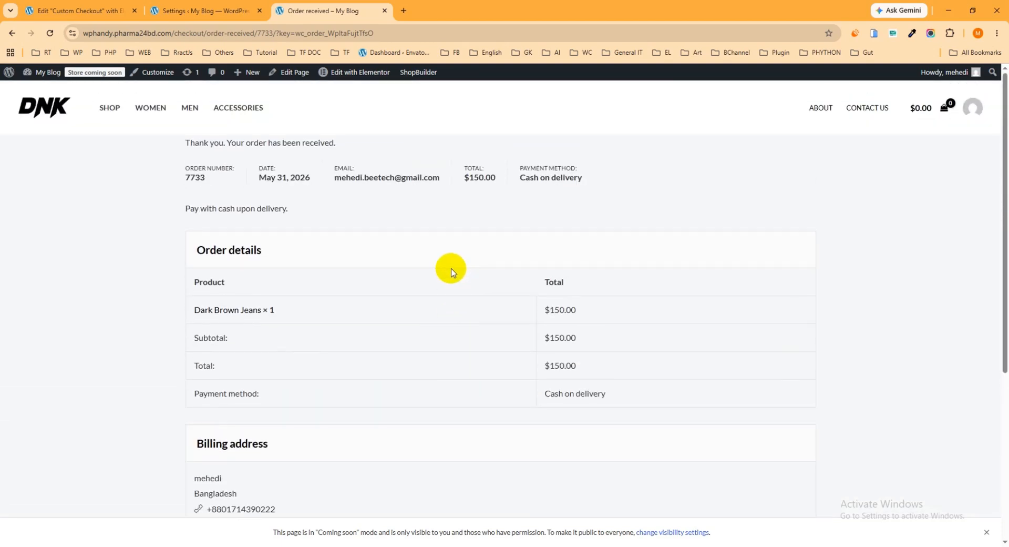
# Back in the Custom Checkout Elementor template, open the Billing Form widget's style settings and look over the title options and page layout
pyautogui.click(84, 10)
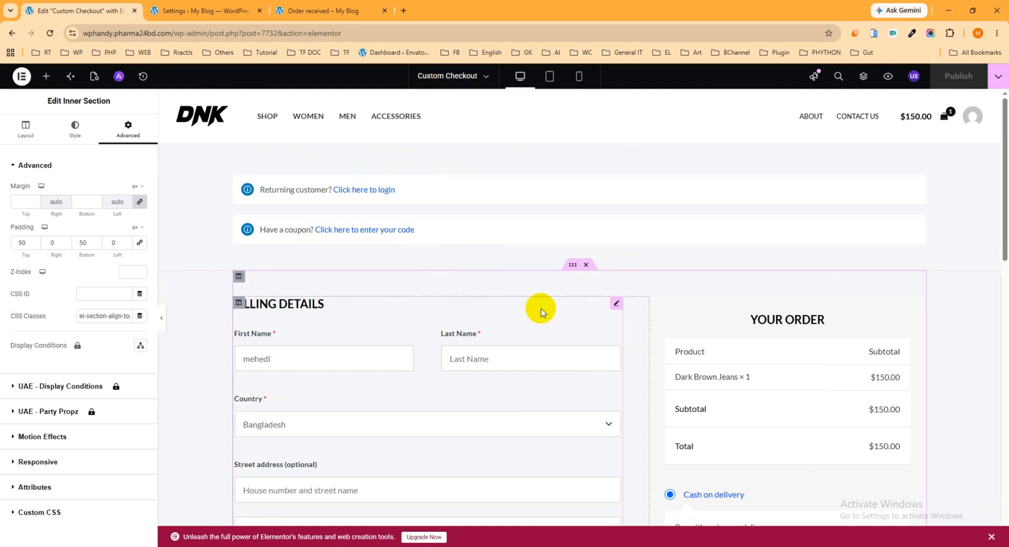
pyautogui.click(617, 305)
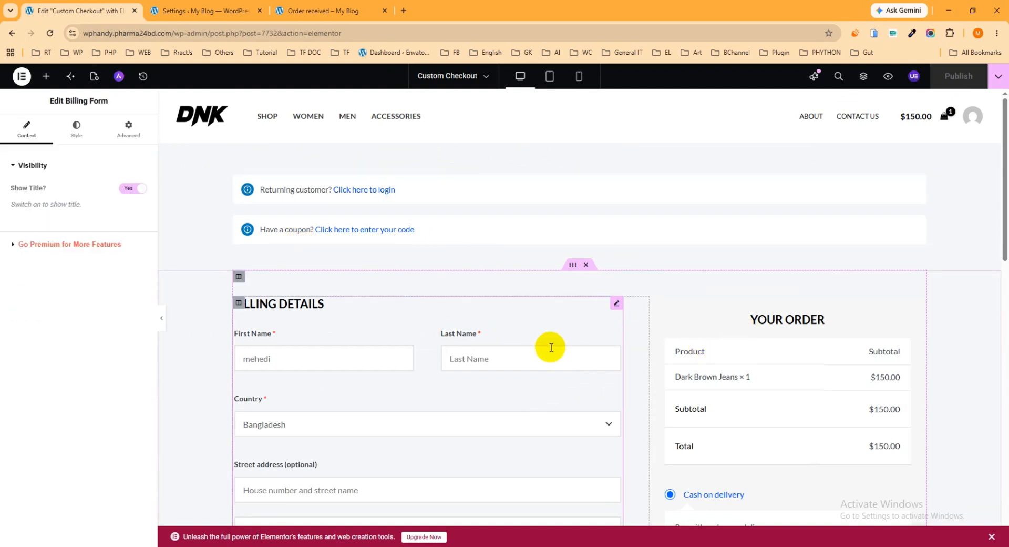
pyautogui.click(76, 128)
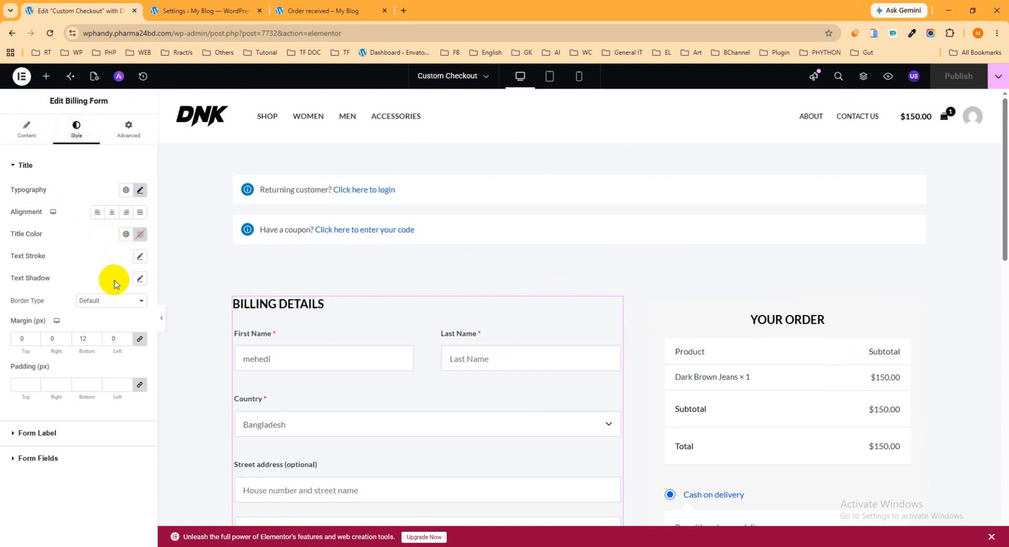
pyautogui.scroll(-4, 649, 392)
pyautogui.scroll(2, 657, 394)
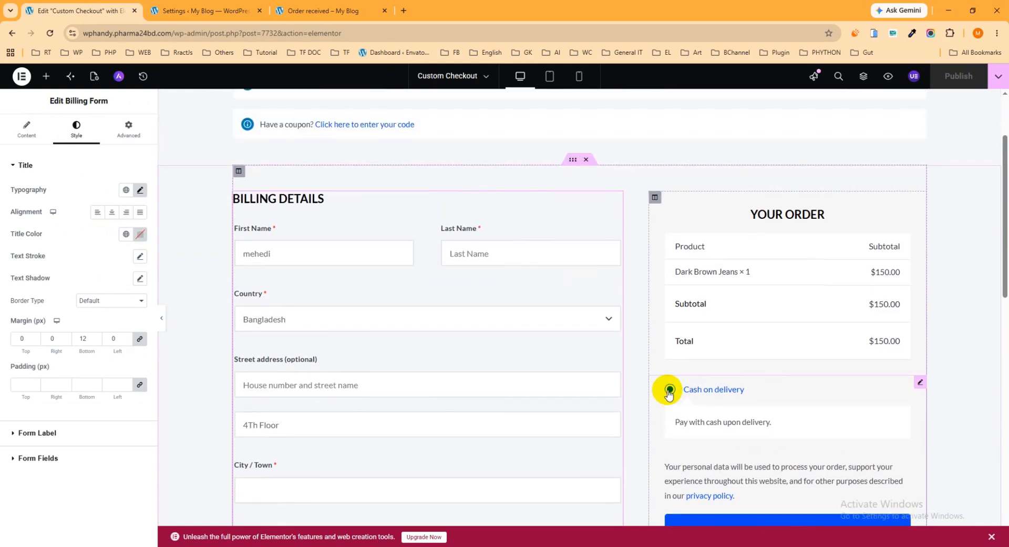